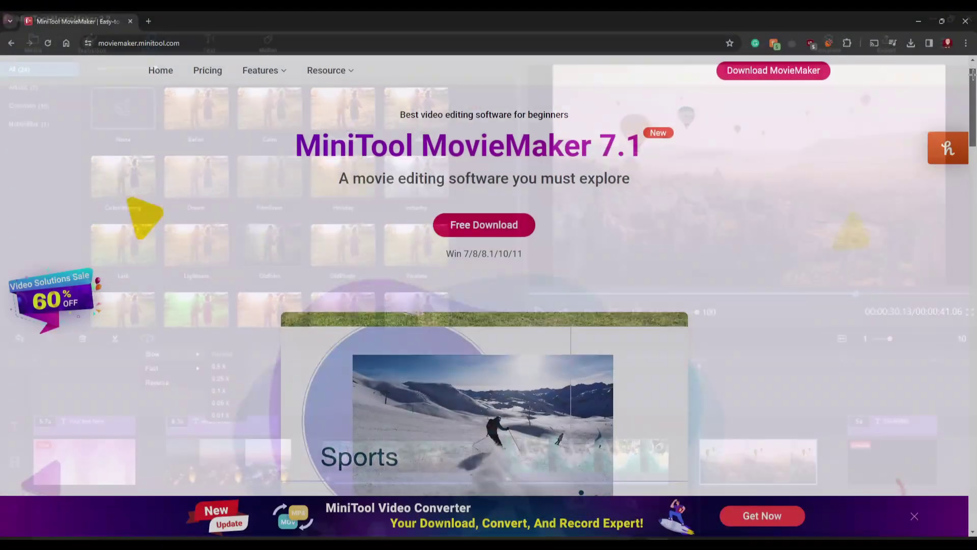
# Step: Download the free MiniTool MovieMaker installer from its website and install the program
pyautogui.moveTo(972, 67); pyautogui.dragTo(972, 214)
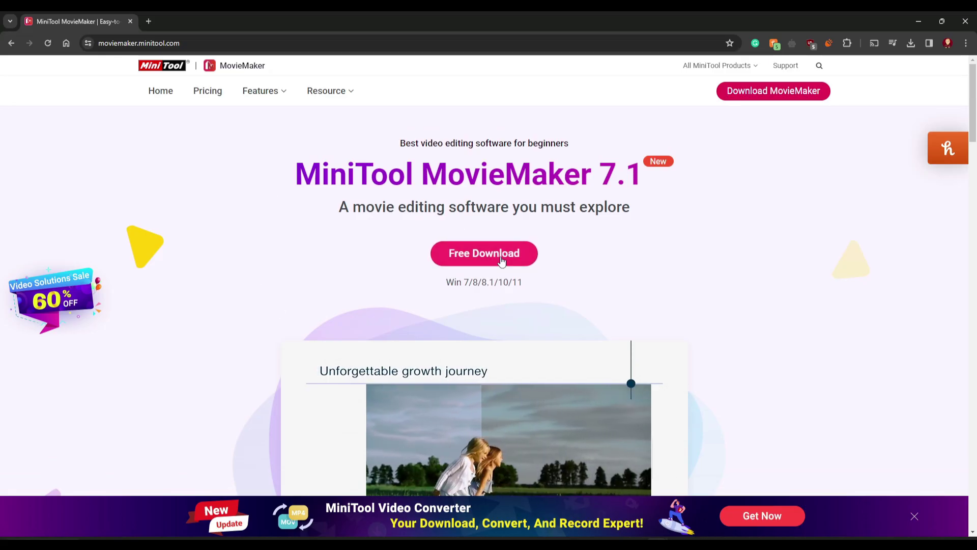
pyautogui.click(504, 259)
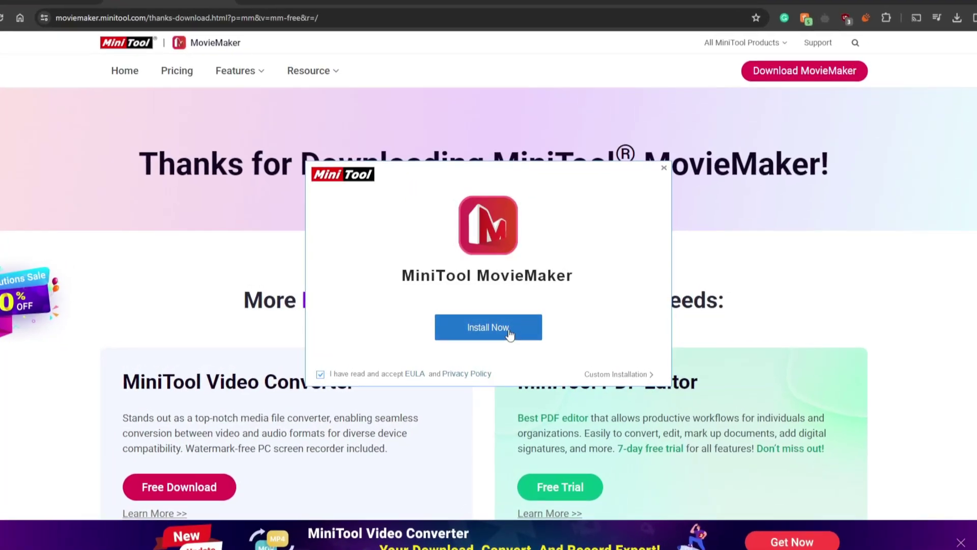
pyautogui.click(502, 328)
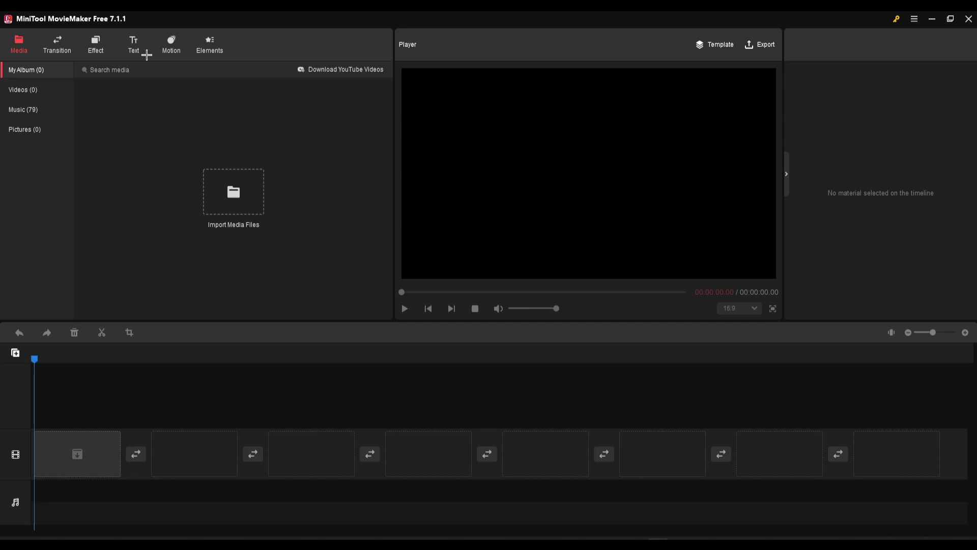
# Step: Import the three Valorant clips and place the 2023.05.14 and 2023.06.19 clips one after the other on the video track
pyautogui.click(229, 208)
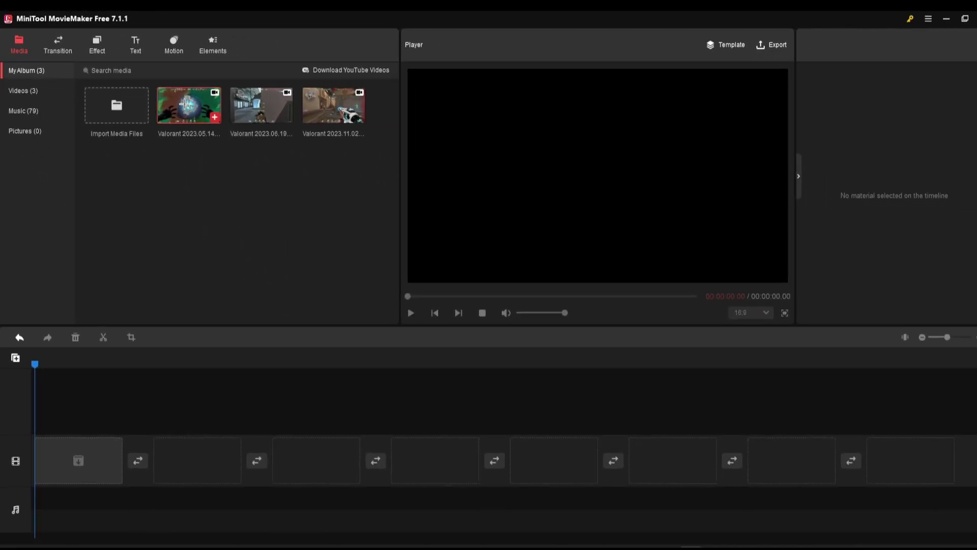
pyautogui.click(312, 159)
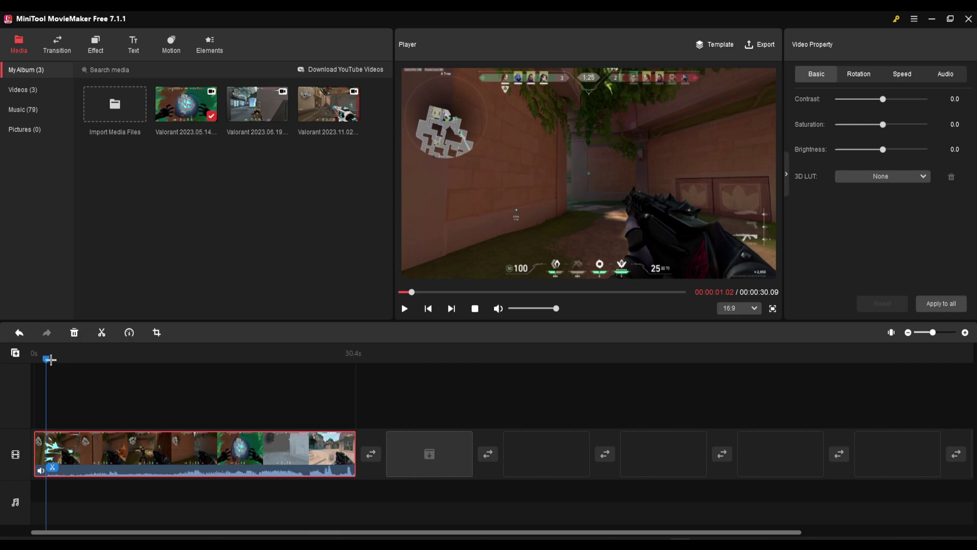
pyautogui.moveTo(51, 360); pyautogui.dragTo(299, 397)
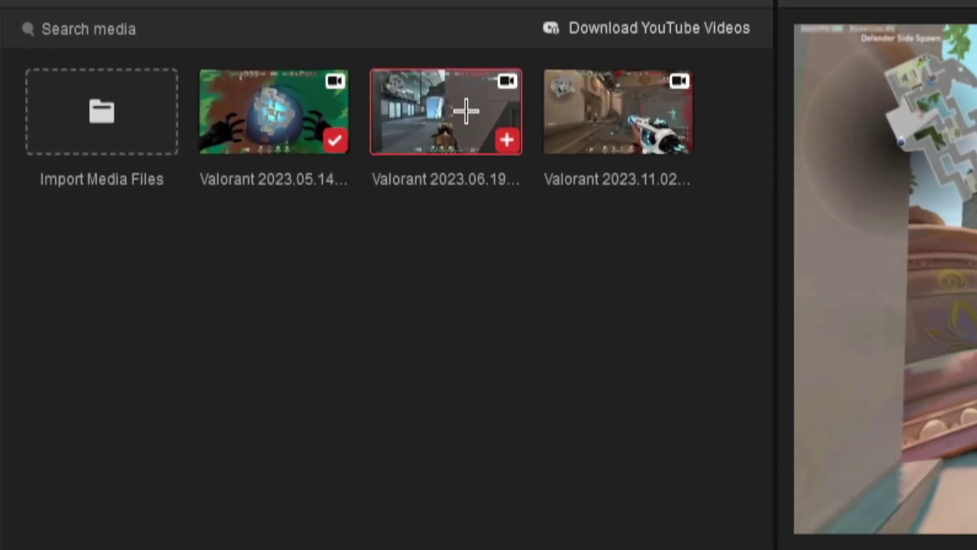
pyautogui.moveTo(236, 87); pyautogui.dragTo(226, 364)
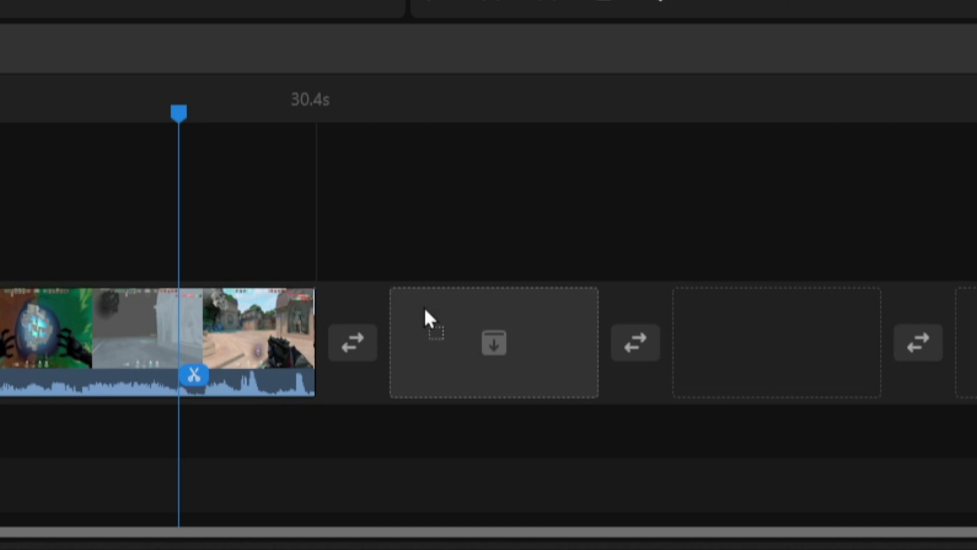
pyautogui.moveTo(428, 316); pyautogui.dragTo(433, 325)
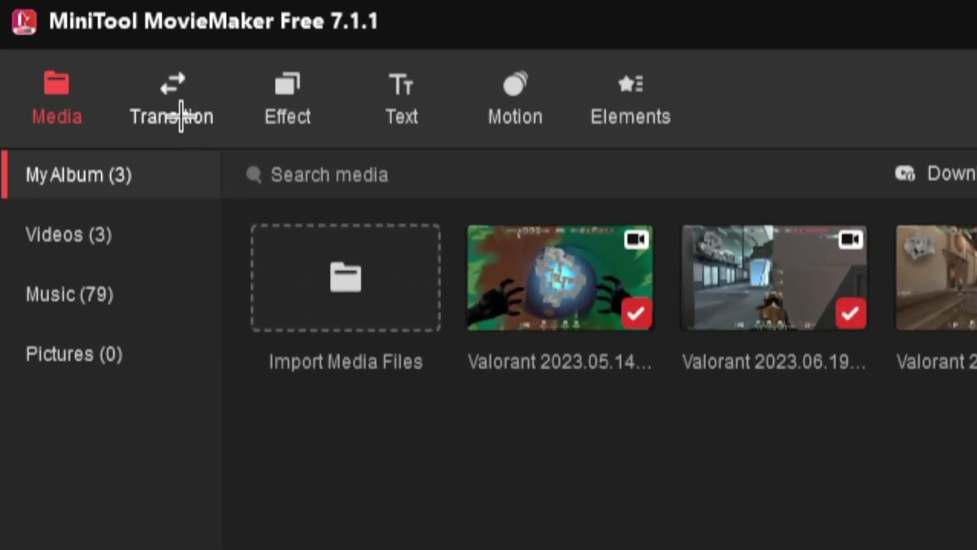
# Step: Insert Light leaks transition 1 between the first and second clips and play the transition back
pyautogui.click(59, 47)
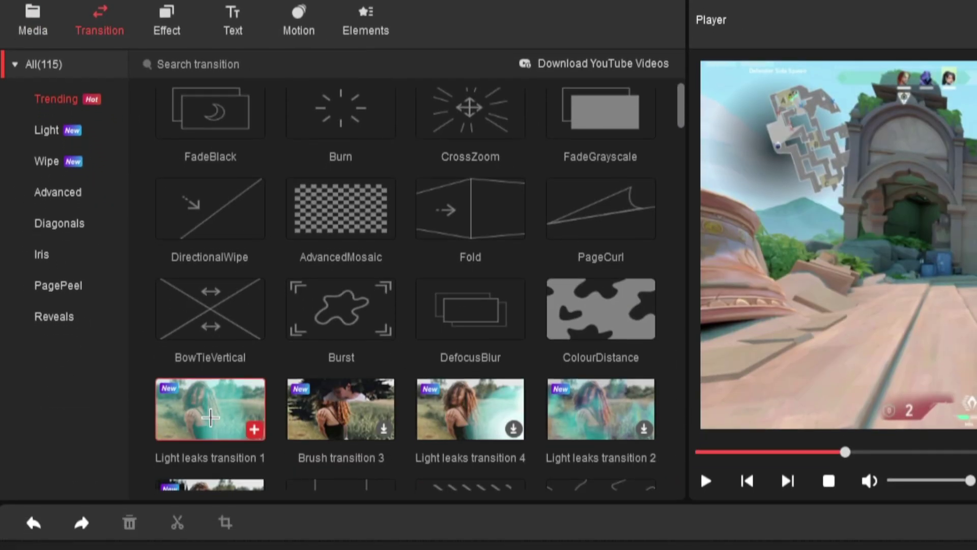
pyautogui.moveTo(206, 450); pyautogui.dragTo(217, 395)
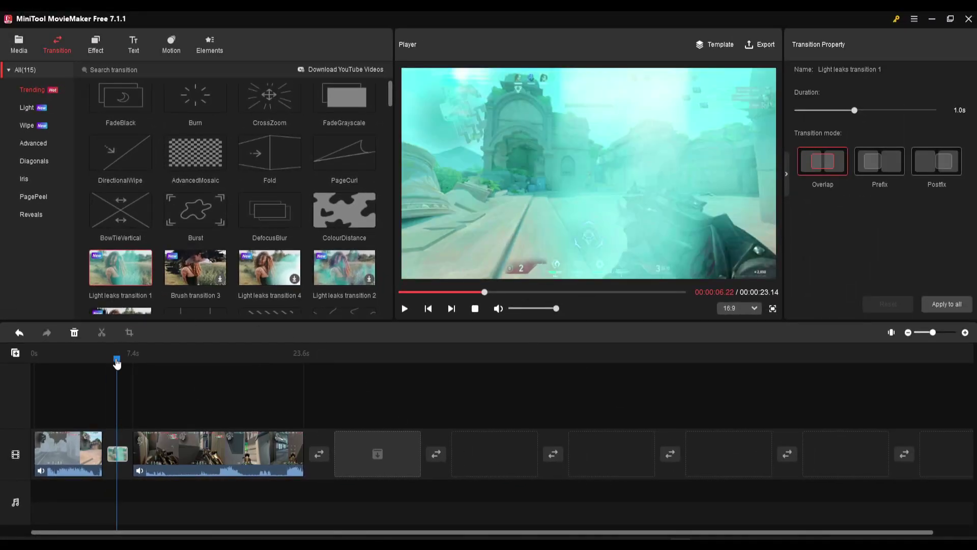
pyautogui.moveTo(117, 362); pyautogui.dragTo(98, 372)
pyautogui.press('space')
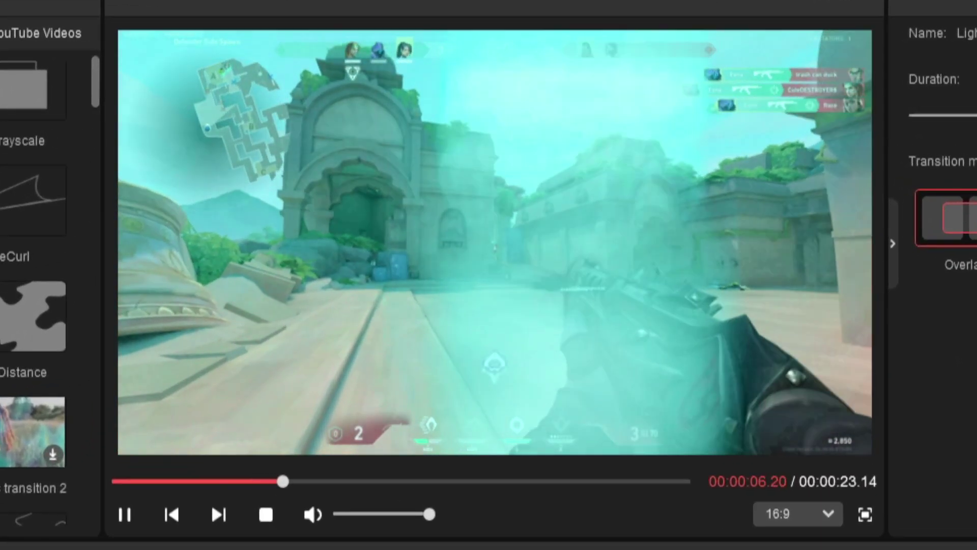
pyautogui.press('space')
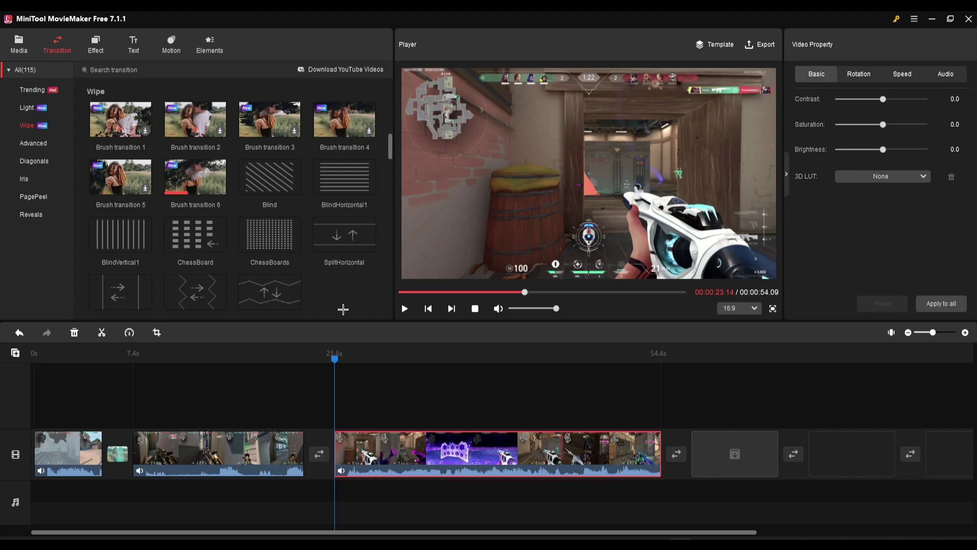
# Step: Insert Brush transition 6 between the second and third clips and look through the trending transitions
pyautogui.moveTo(294, 343); pyautogui.dragTo(319, 453)
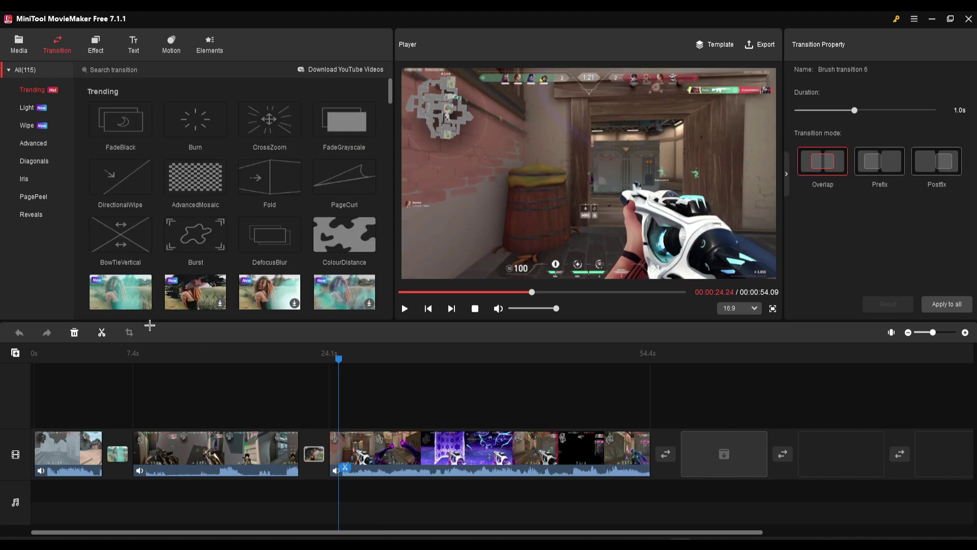
pyautogui.scroll(-2, 206, 201)
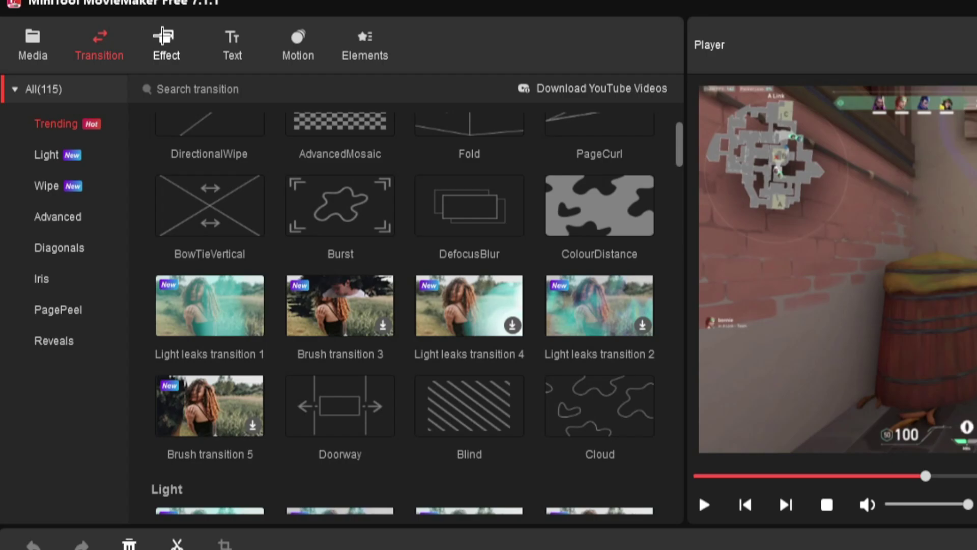
# Step: Find a posterised, dotted effect near the end of the effect library and apply it to the first clip
pyautogui.click(96, 45)
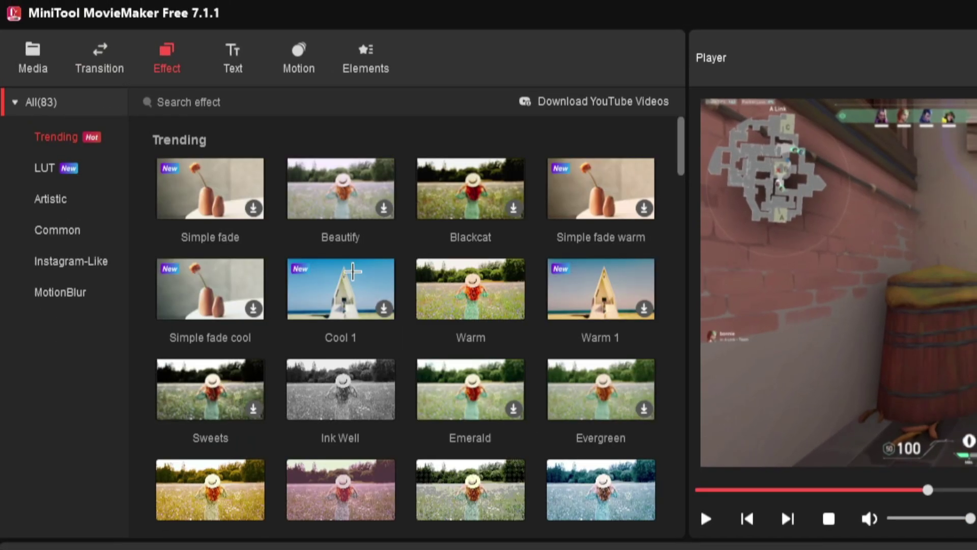
pyautogui.scroll(-3, 178, 186)
pyautogui.scroll(-10, 297, 293)
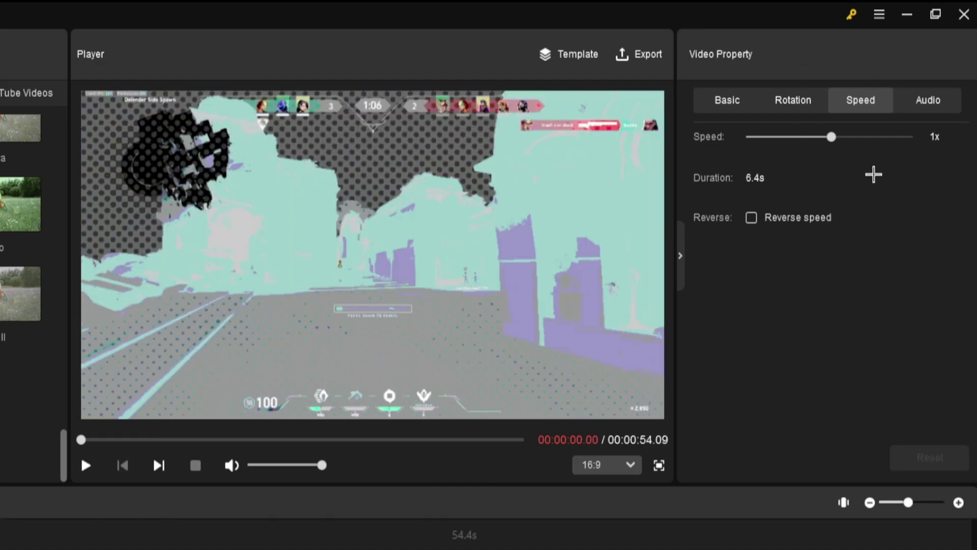
# Step: Set the first clip's audio fade-in to 3 s and play the result
pyautogui.click(931, 100)
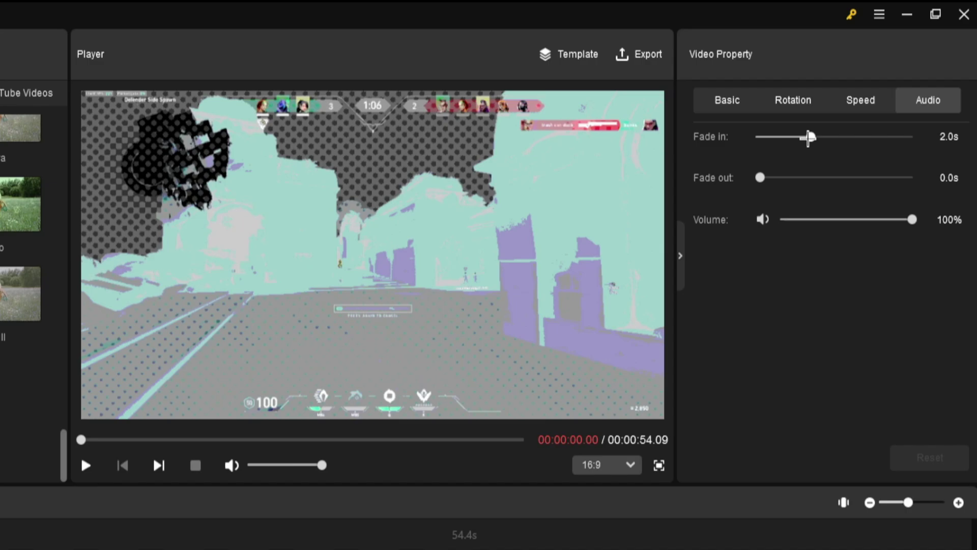
pyautogui.click(86, 465)
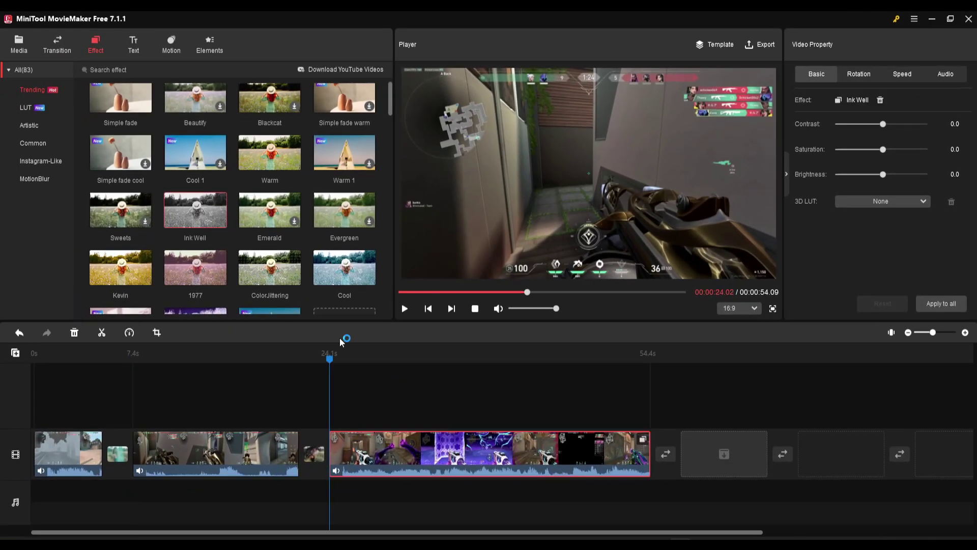
# Step: Apply the Ink Well effect to the third clip and preview it at several points along the timeline
pyautogui.moveTo(244, 408); pyautogui.dragTo(422, 446)
pyautogui.moveTo(496, 389); pyautogui.dragTo(501, 389)
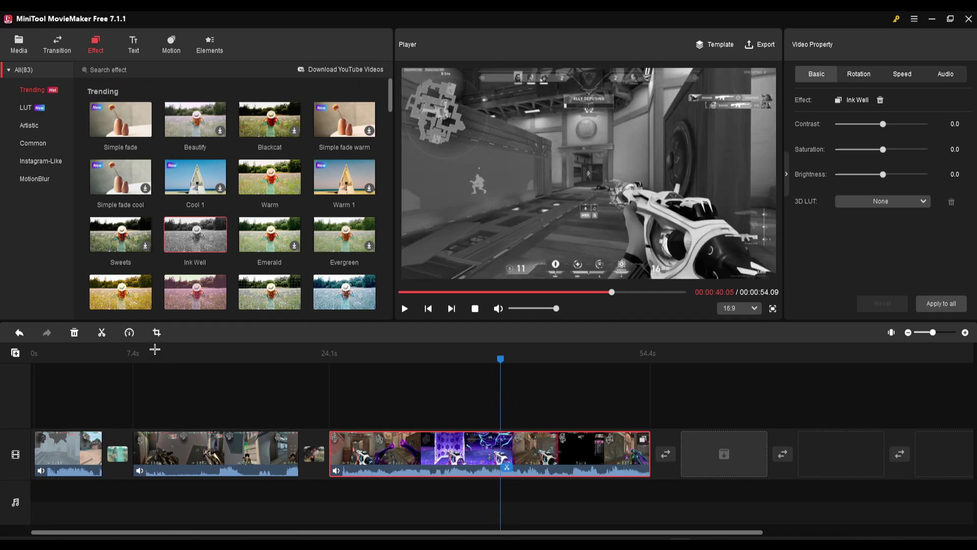
pyautogui.click(606, 291)
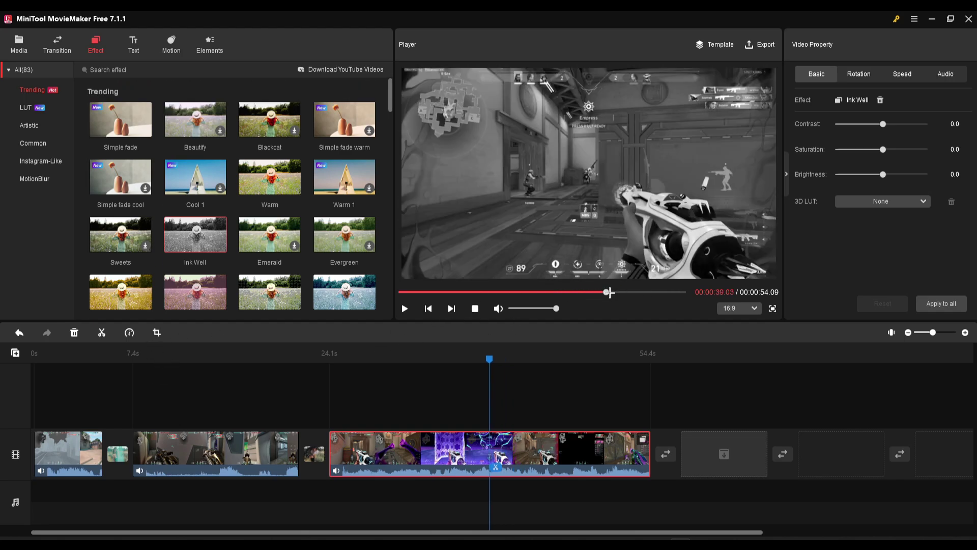
pyautogui.moveTo(609, 292); pyautogui.dragTo(453, 292)
# Step: Add the Caption24 text style above the second clip and change its text to "Esno is back!"
pyautogui.click(134, 45)
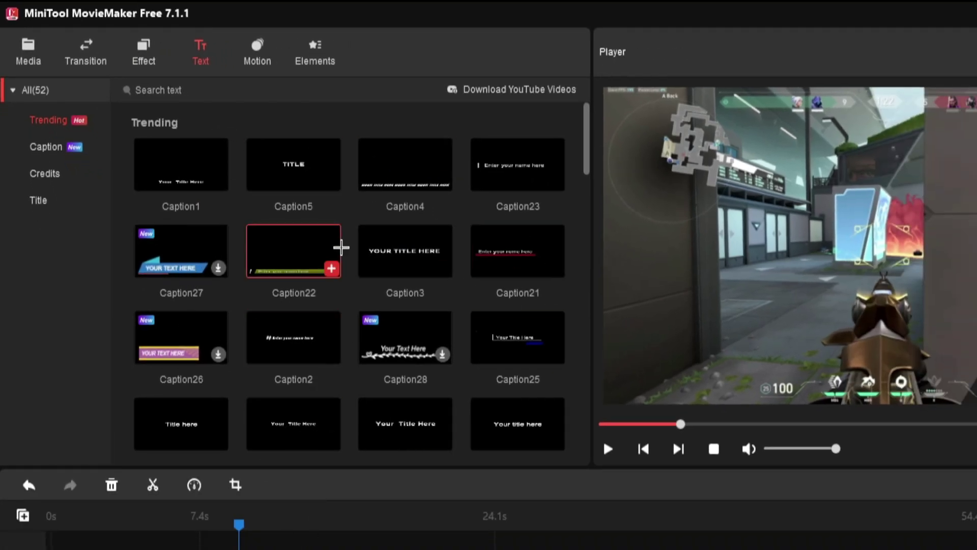
pyautogui.scroll(-3, 409, 254)
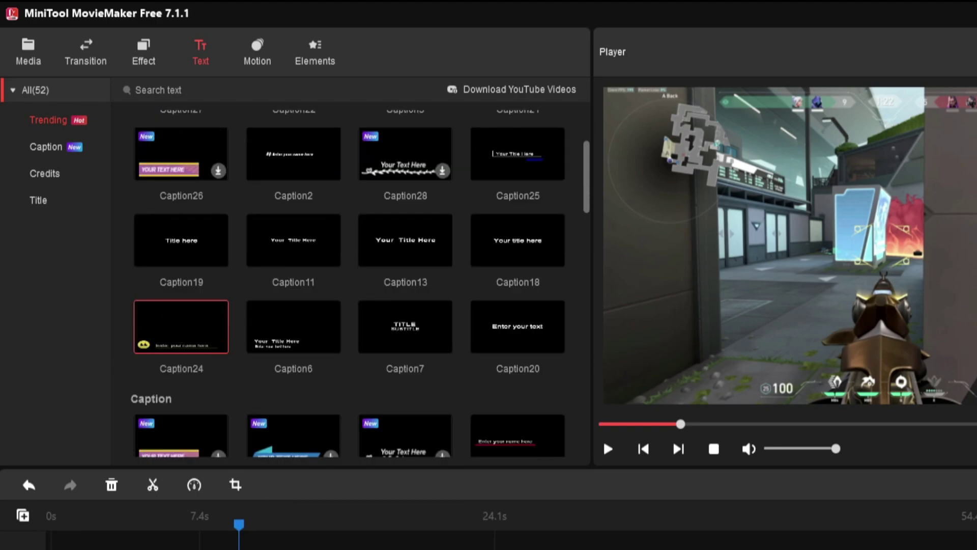
pyautogui.moveTo(183, 351); pyautogui.dragTo(259, 549)
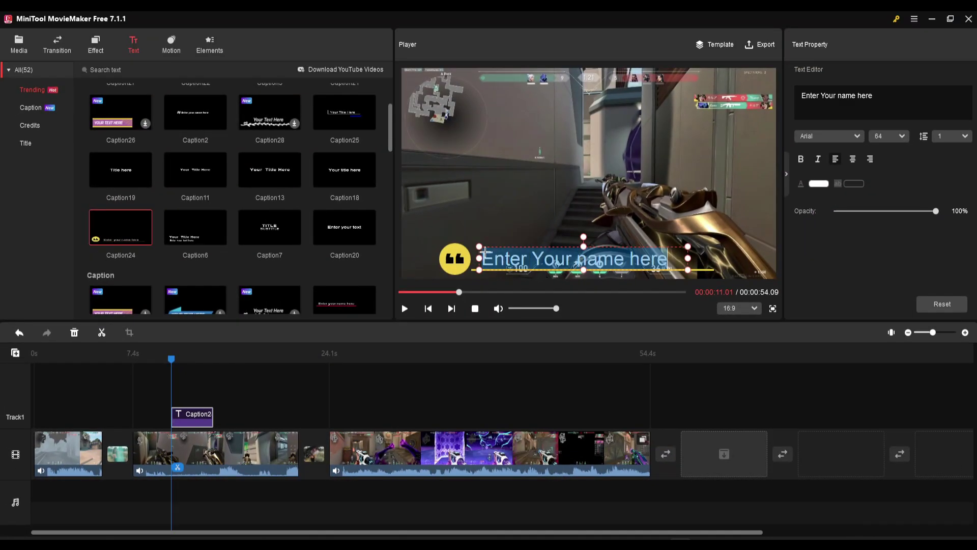
pyautogui.write('eSNO')
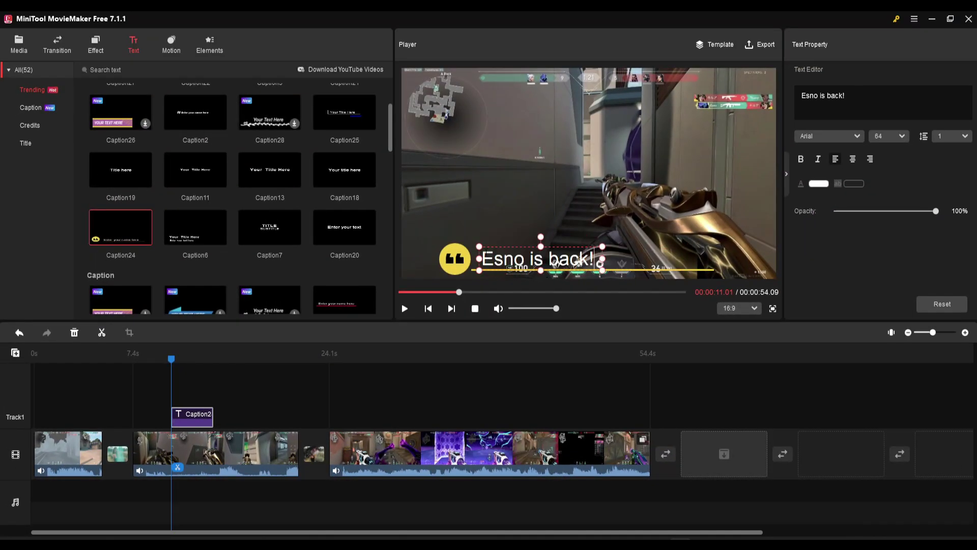
# Step: Play the timeline from just before the caption to check how the caption appears
pyautogui.moveTo(171, 360); pyautogui.dragTo(160, 360)
pyautogui.press('space')
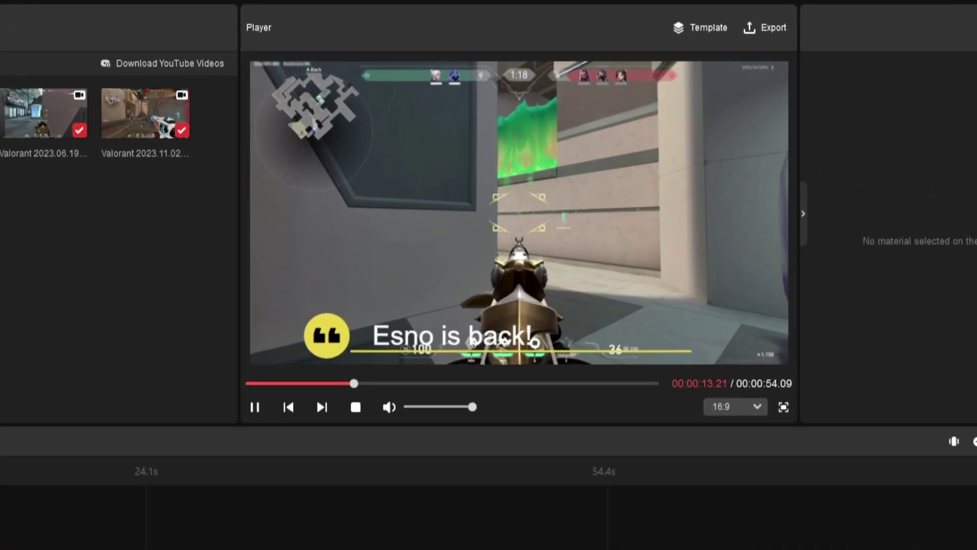
pyautogui.press('space')
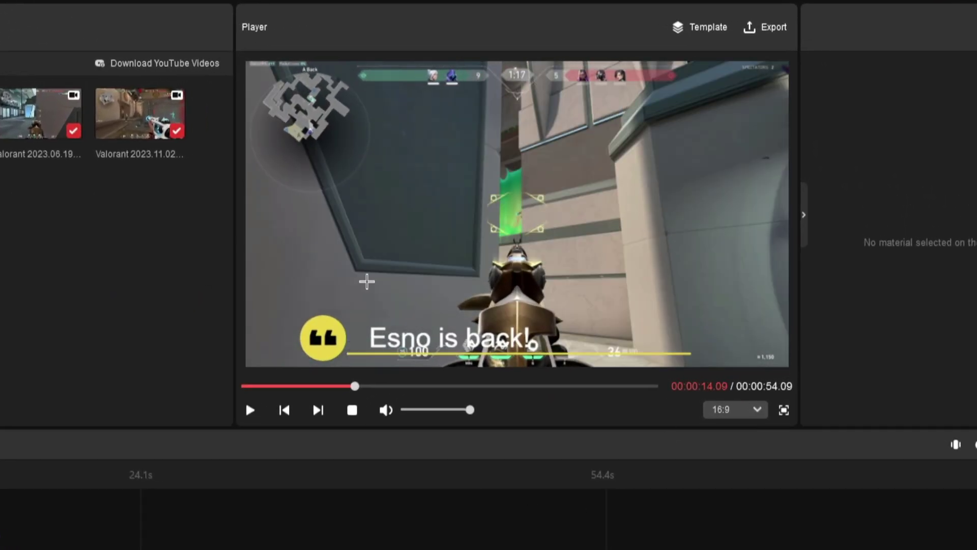
pyautogui.click(125, 44)
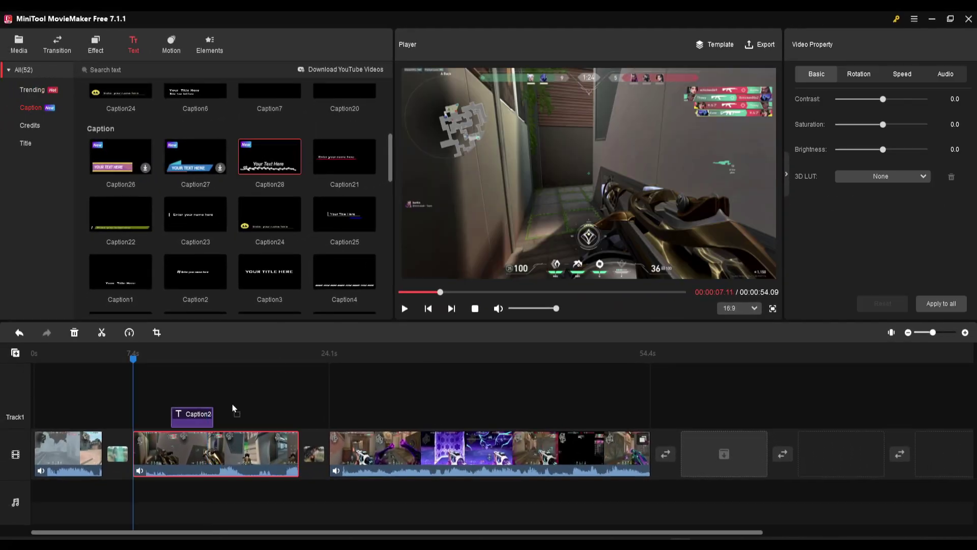
pyautogui.moveTo(233, 408); pyautogui.dragTo(233, 410)
pyautogui.click(258, 363)
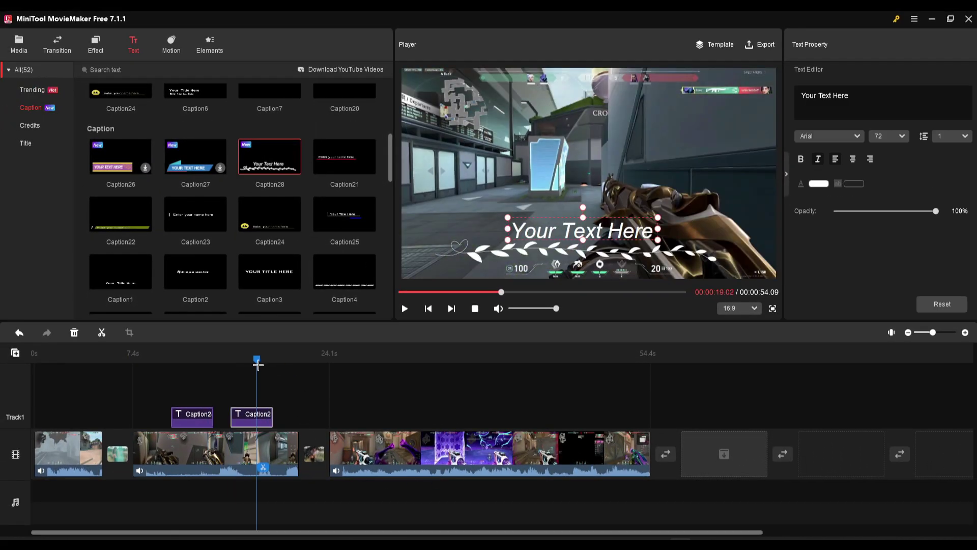
pyautogui.press('Delete')
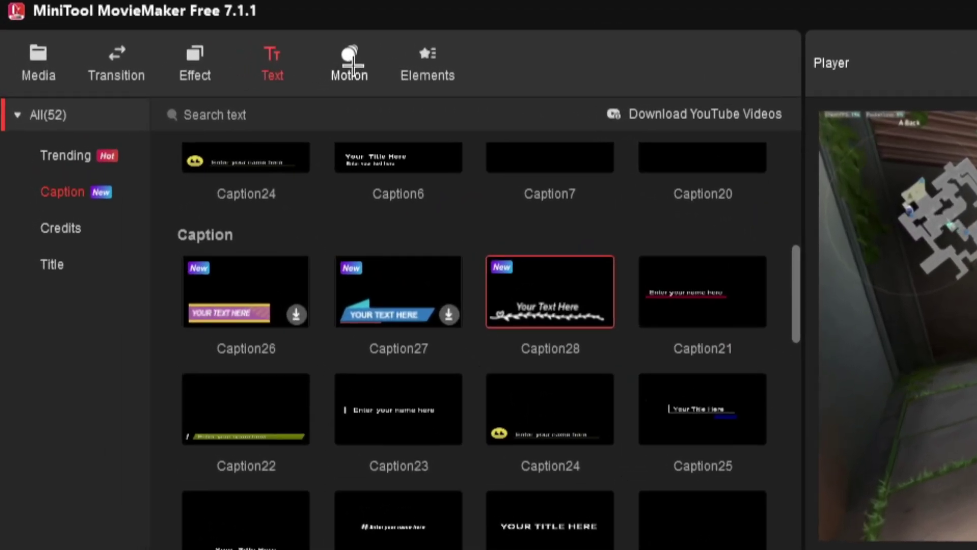
# Step: Apply the Zoom in center motion to the first clip and play the clip back
pyautogui.click(351, 61)
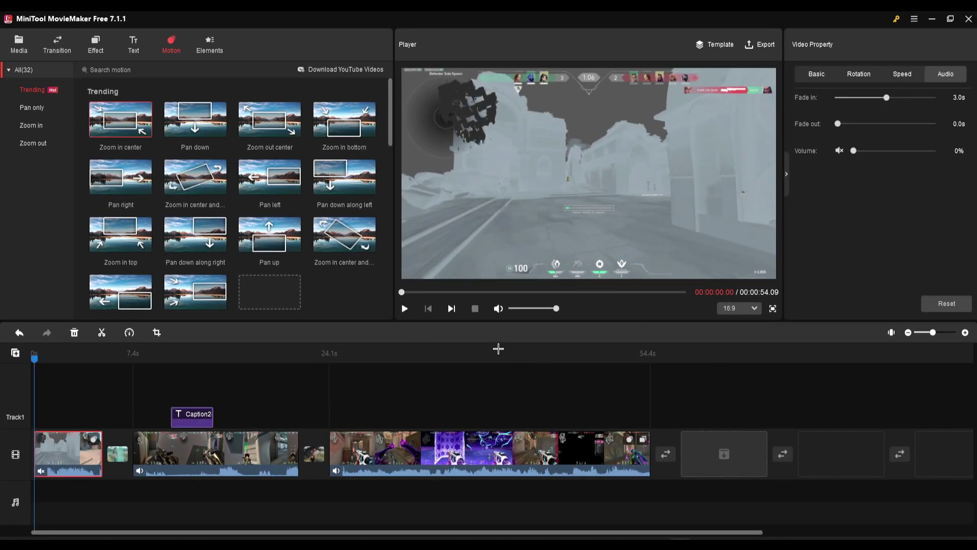
pyautogui.press('space')
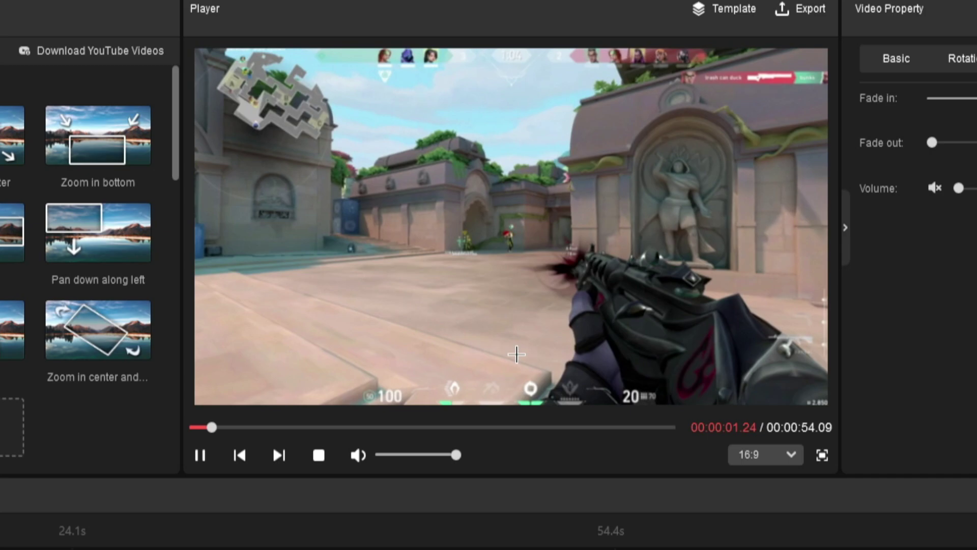
pyautogui.press('space')
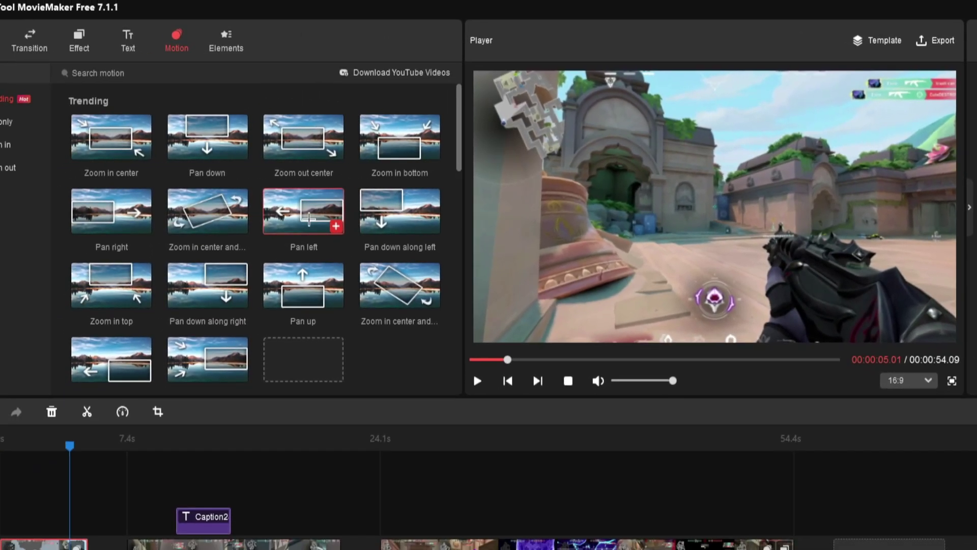
# Step: Apply the Pan left motion to the second clip and the Zoom in center motion to the third clip
pyautogui.moveTo(304, 211); pyautogui.dragTo(265, 518)
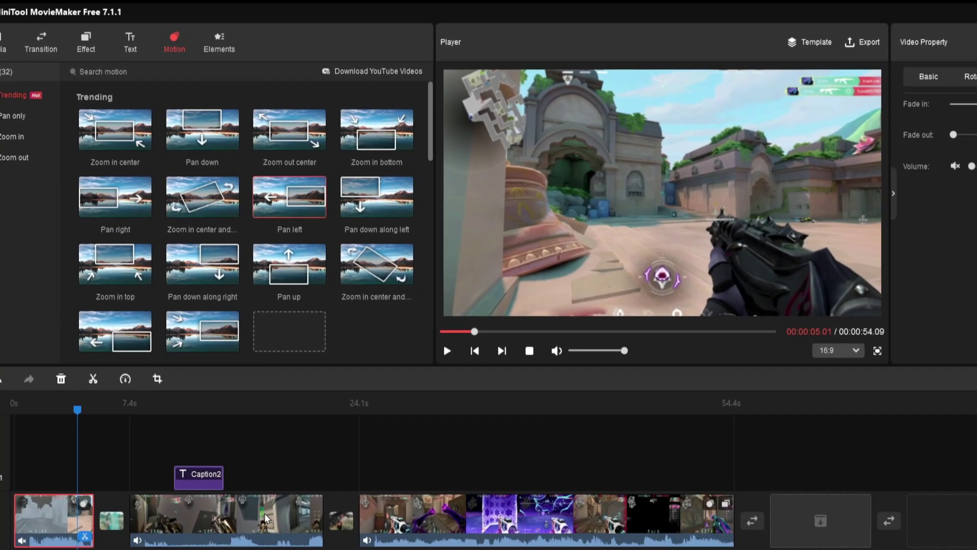
pyautogui.moveTo(139, 358); pyautogui.dragTo(264, 393)
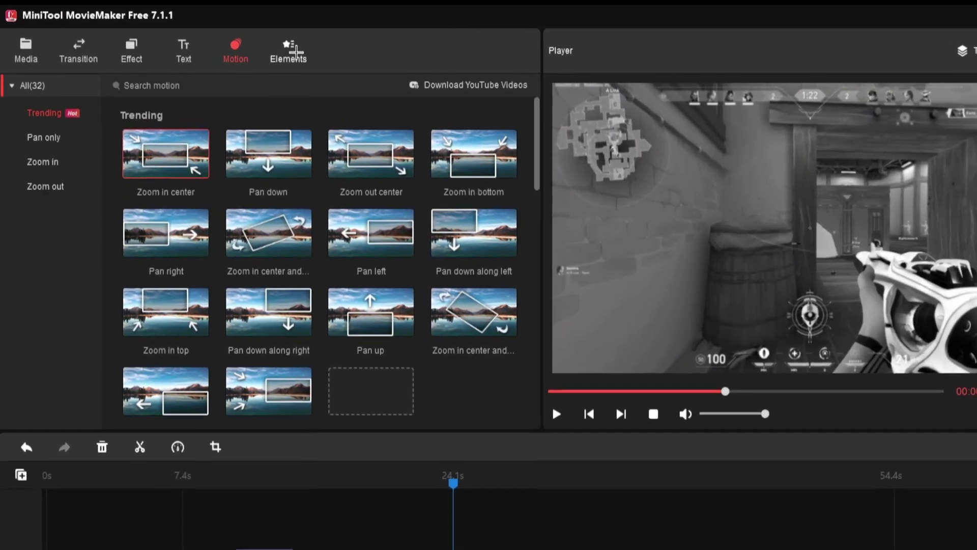
# Step: Download the Smoke effect 1 element and place it above the third clip at about 38 seconds
pyautogui.click(210, 45)
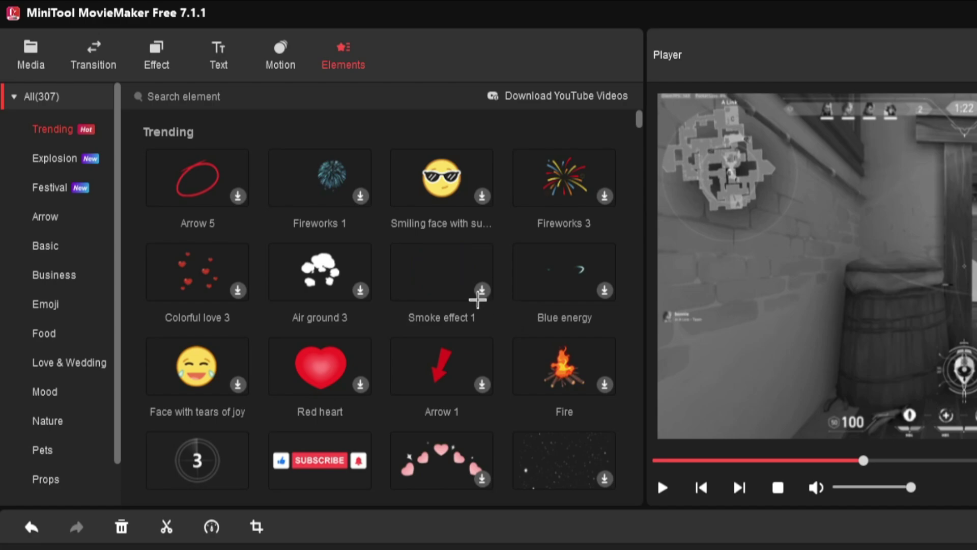
pyautogui.click(445, 294)
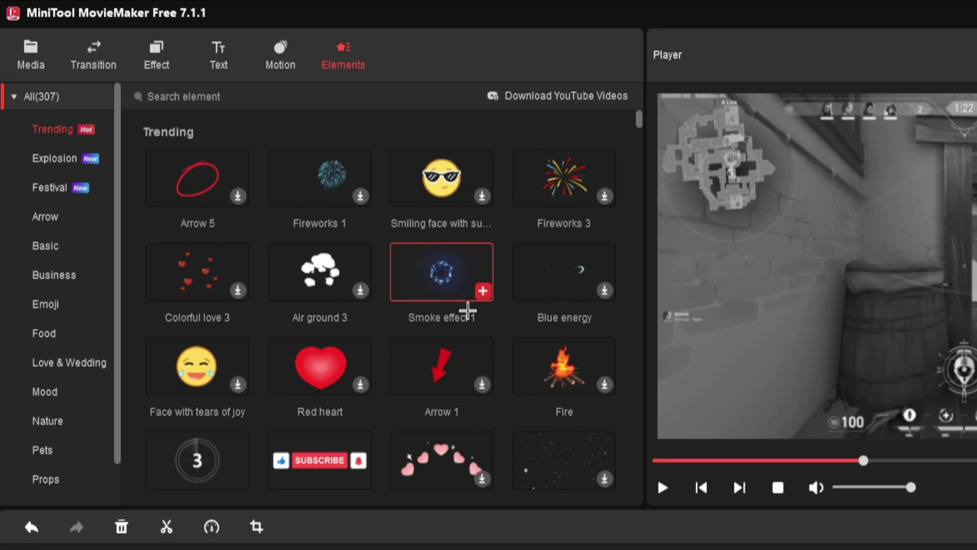
pyautogui.moveTo(422, 276); pyautogui.dragTo(599, 549)
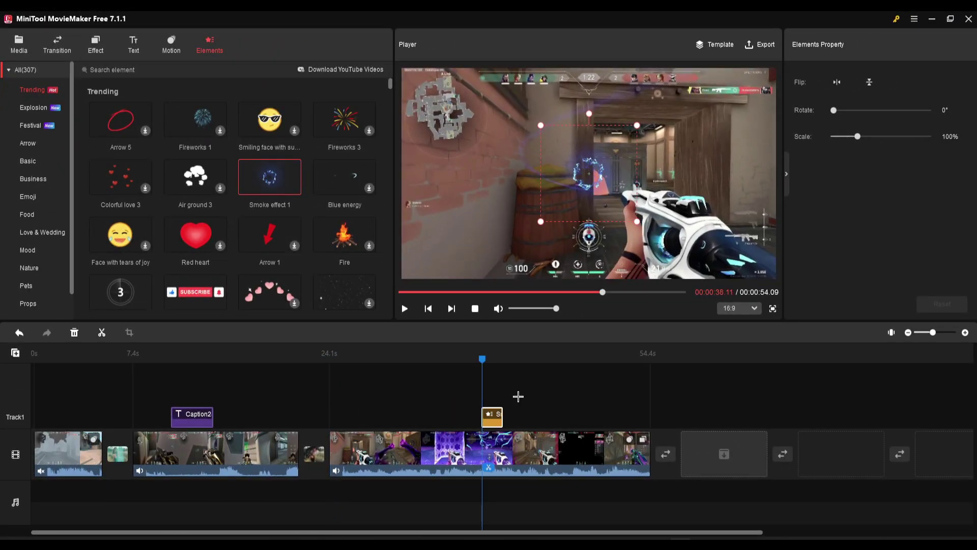
# Step: Remove the Ink Well effect from the third clip
pyautogui.click(482, 361)
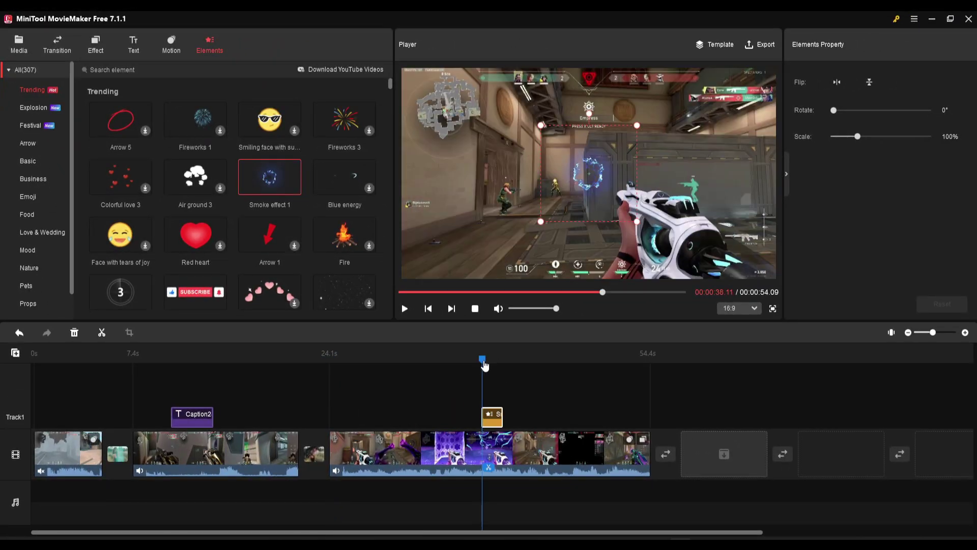
pyautogui.click(529, 448)
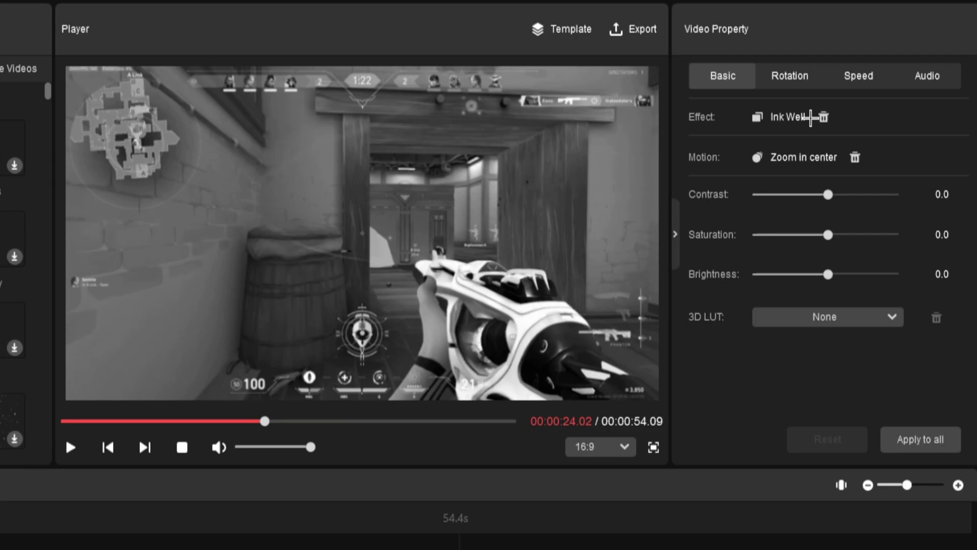
pyautogui.click(880, 101)
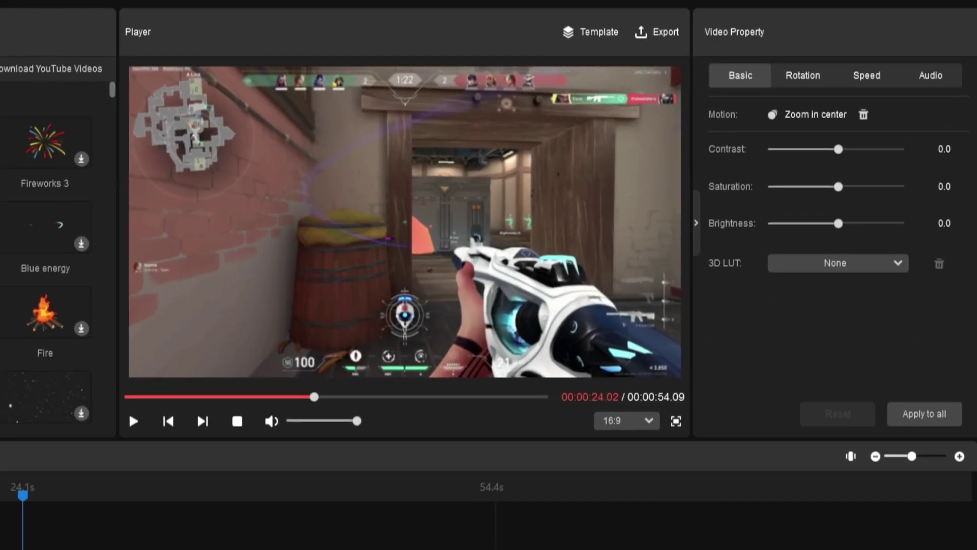
# Step: Move the smoke element to about 34 seconds on the timeline and scale it to 71% near the centre of the frame
pyautogui.click(443, 387)
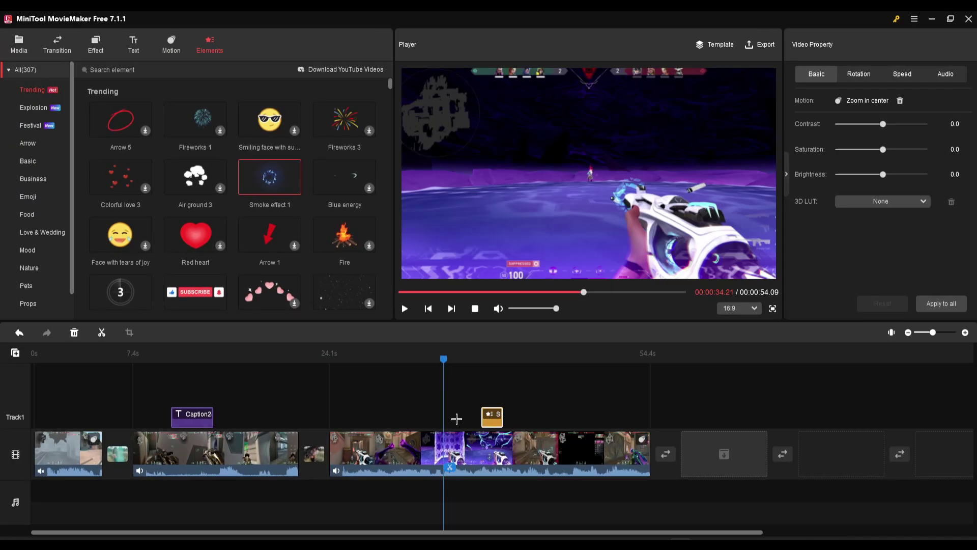
pyautogui.moveTo(488, 416); pyautogui.dragTo(451, 419)
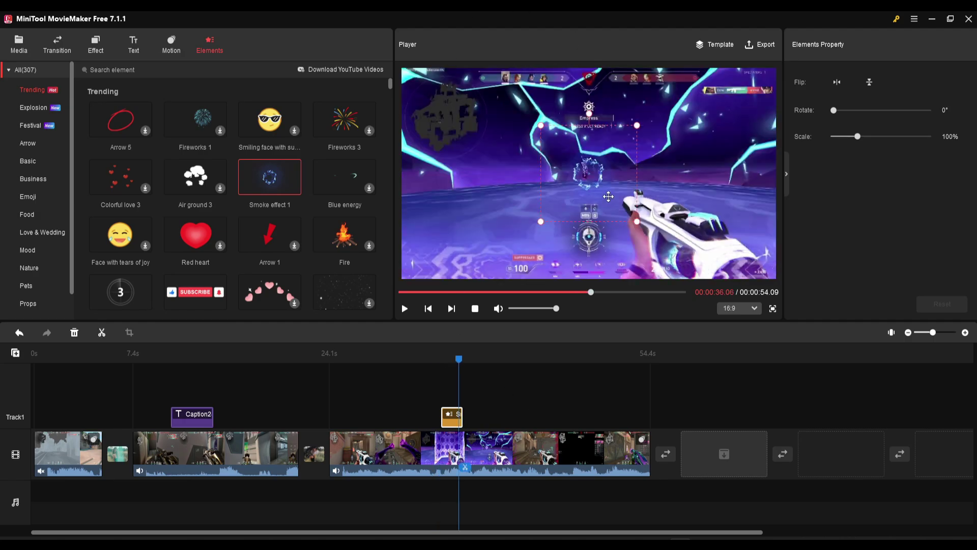
pyautogui.moveTo(636, 221); pyautogui.dragTo(691, 276)
pyautogui.moveTo(608, 195); pyautogui.dragTo(592, 167)
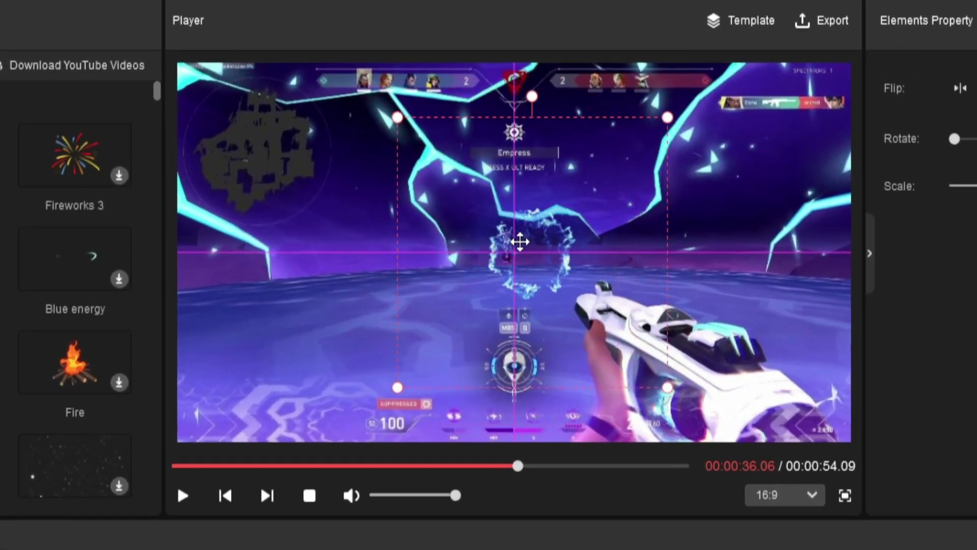
pyautogui.moveTo(519, 241); pyautogui.dragTo(439, 214)
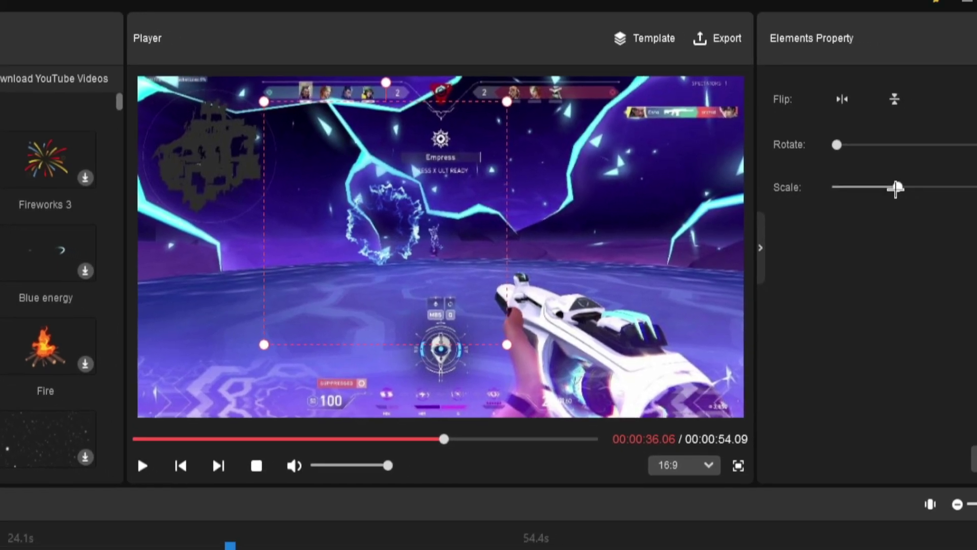
pyautogui.moveTo(896, 188); pyautogui.dragTo(935, 188)
pyautogui.moveTo(837, 145); pyautogui.dragTo(887, 148)
pyautogui.moveTo(778, 152); pyautogui.dragTo(766, 151)
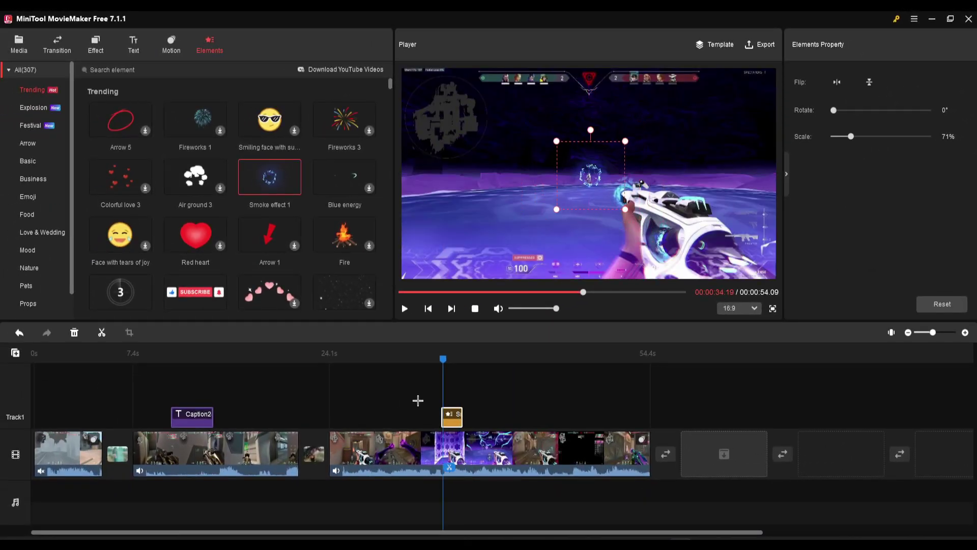
# Step: Play back the section with the smoke element and save the project changes
pyautogui.press('space')
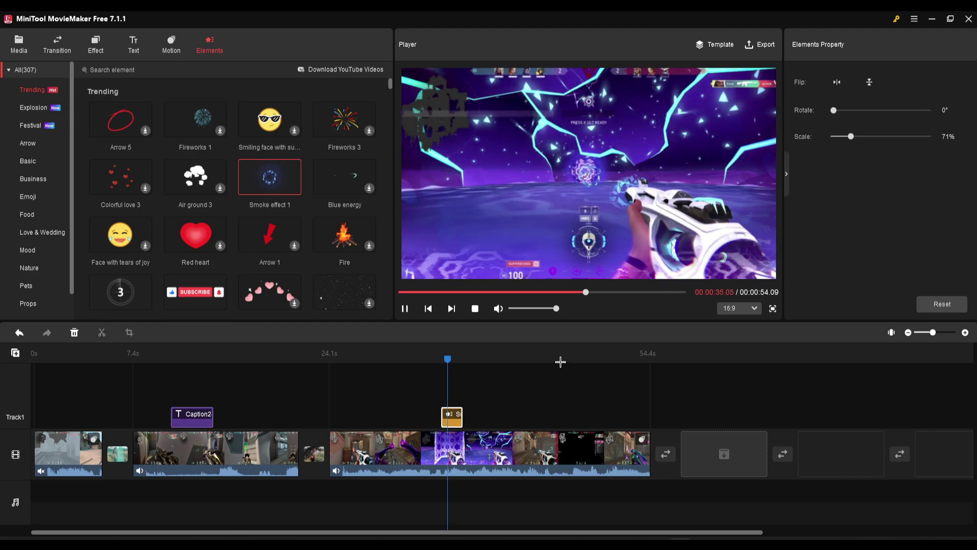
pyautogui.hotkey('alt', 'F4')
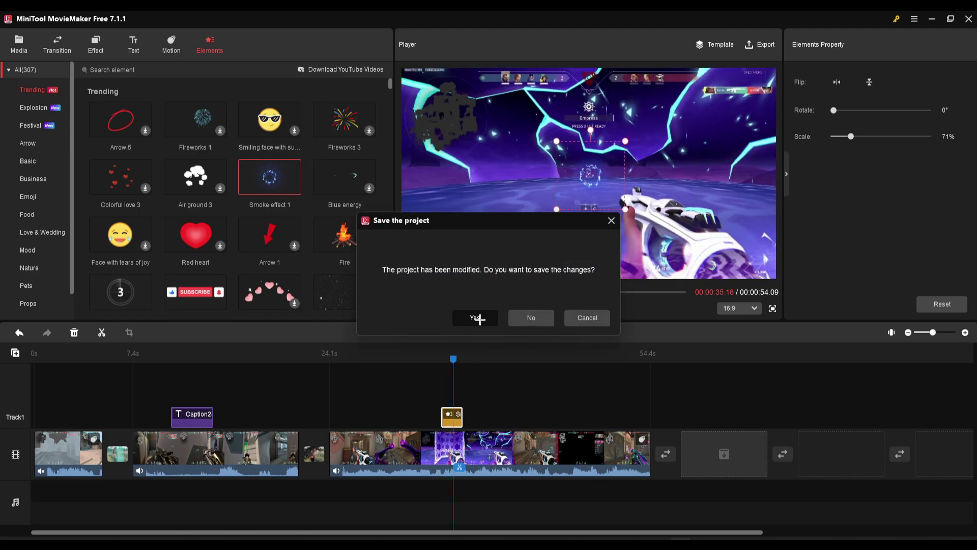
pyautogui.click(478, 318)
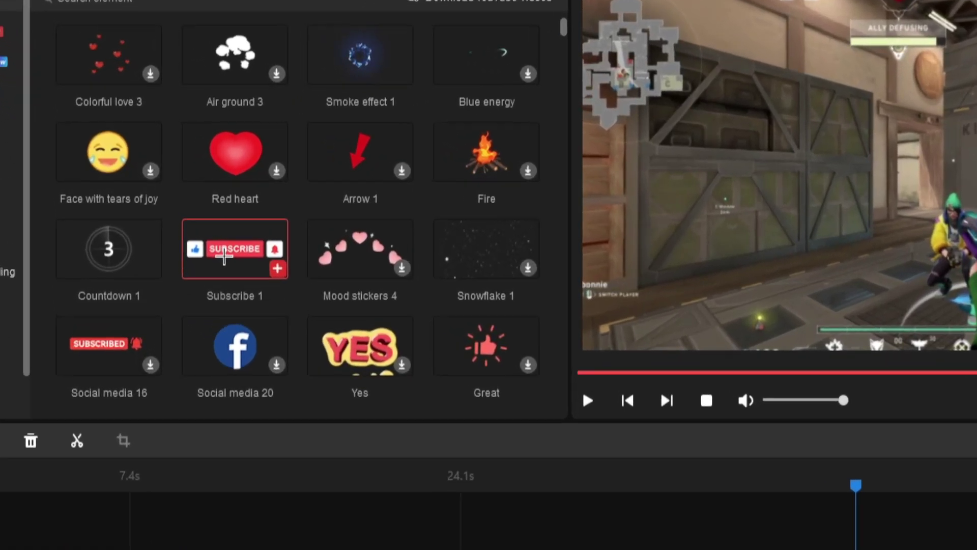
# Step: Add the Subscribe 1 element near the end of the third clip, followed by the Explosion 1 element at 400% scale
pyautogui.moveTo(189, 224); pyautogui.dragTo(583, 411)
pyautogui.moveTo(717, 263); pyautogui.dragTo(790, 271)
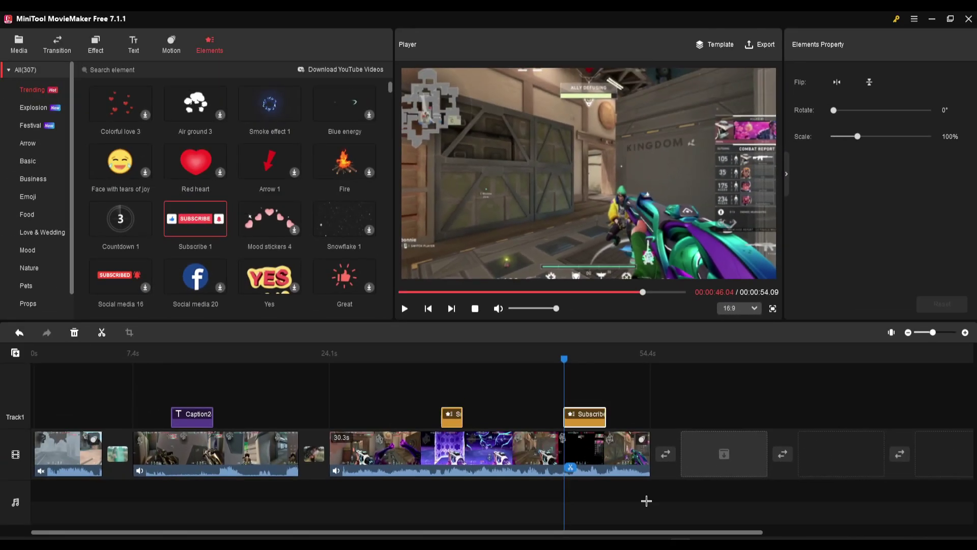
pyautogui.moveTo(602, 364); pyautogui.dragTo(539, 360)
pyautogui.scroll(-3, 116, 187)
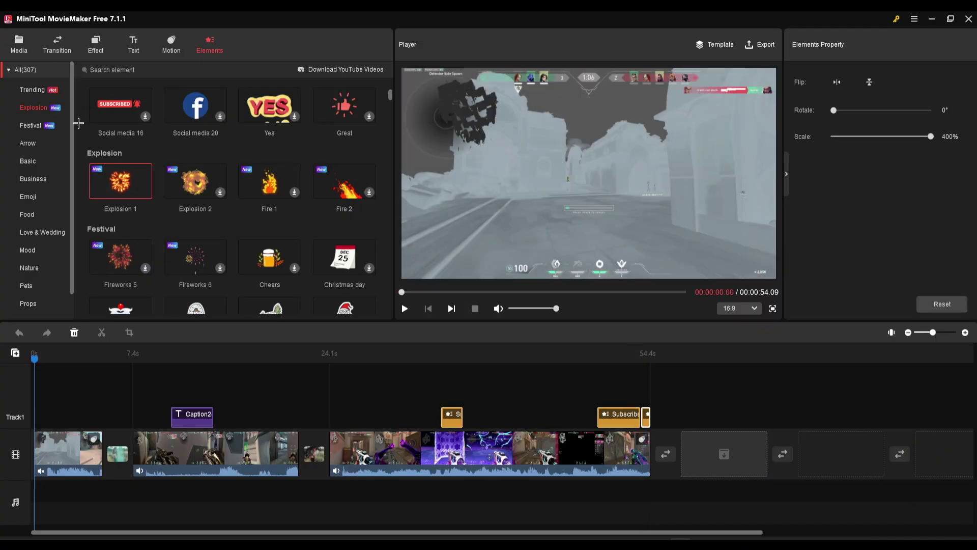
# Step: Browse the available element categories, including Pets, Food and Business
pyautogui.scroll(-1, 33, 133)
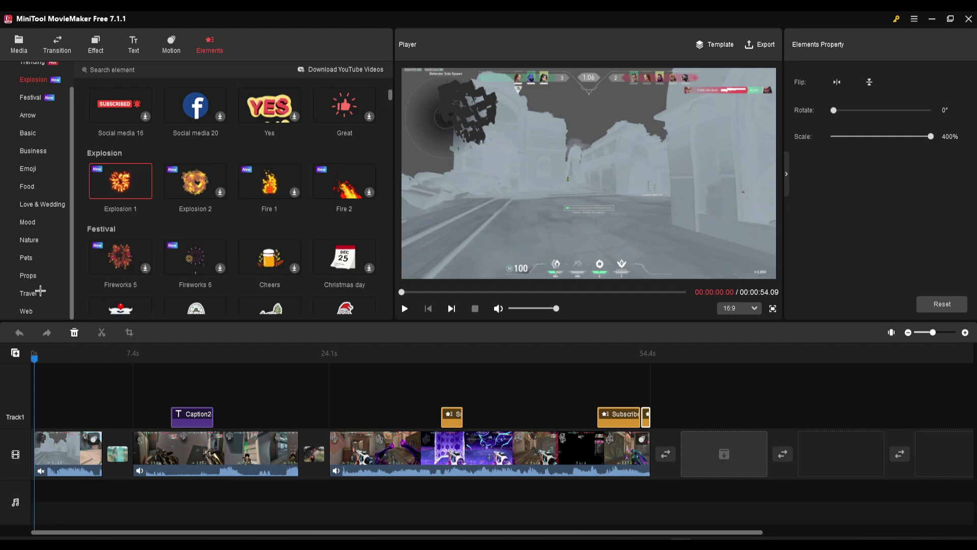
pyautogui.click(30, 258)
pyautogui.scroll(1, 37, 229)
pyautogui.click(35, 214)
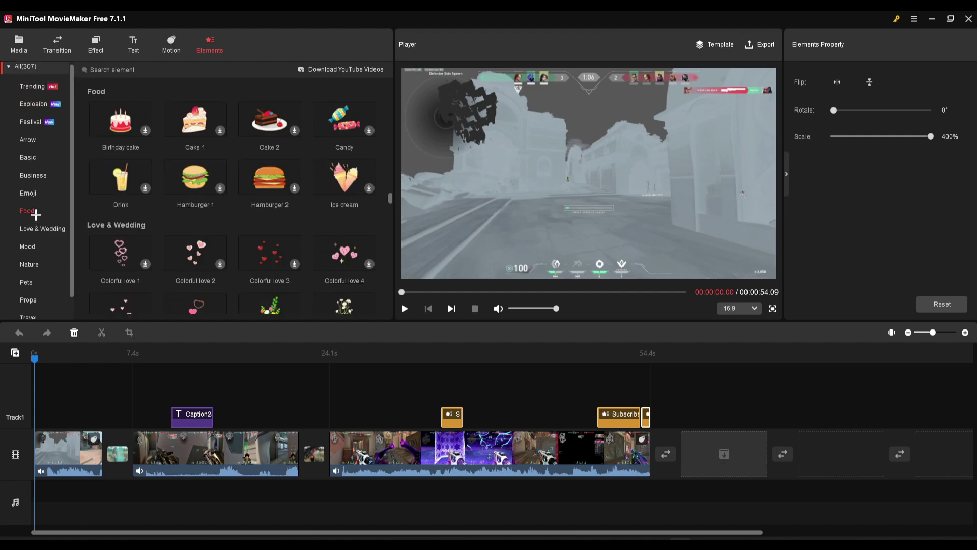
pyautogui.click(36, 175)
pyautogui.scroll(-1, 49, 227)
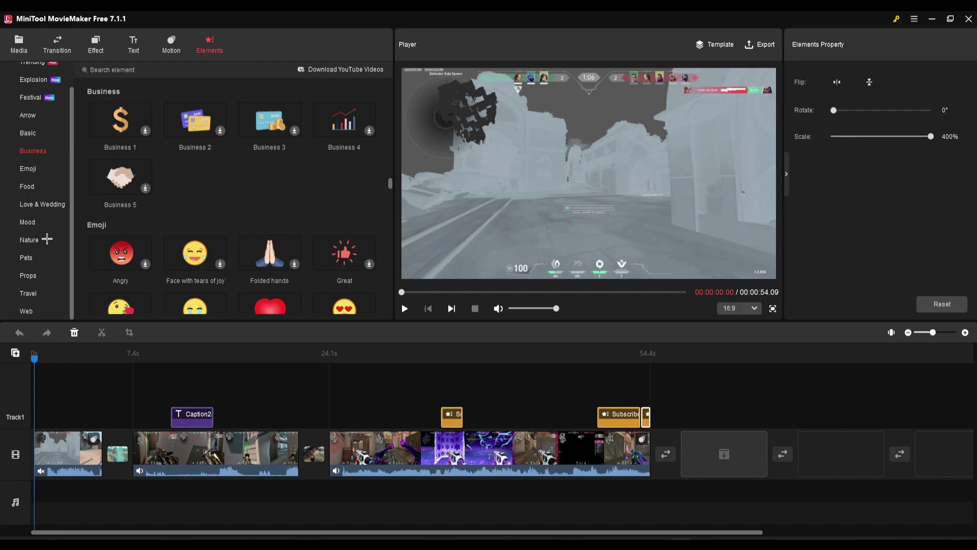
# Step: Look through the built-in music tracks in the media library
pyautogui.click(19, 44)
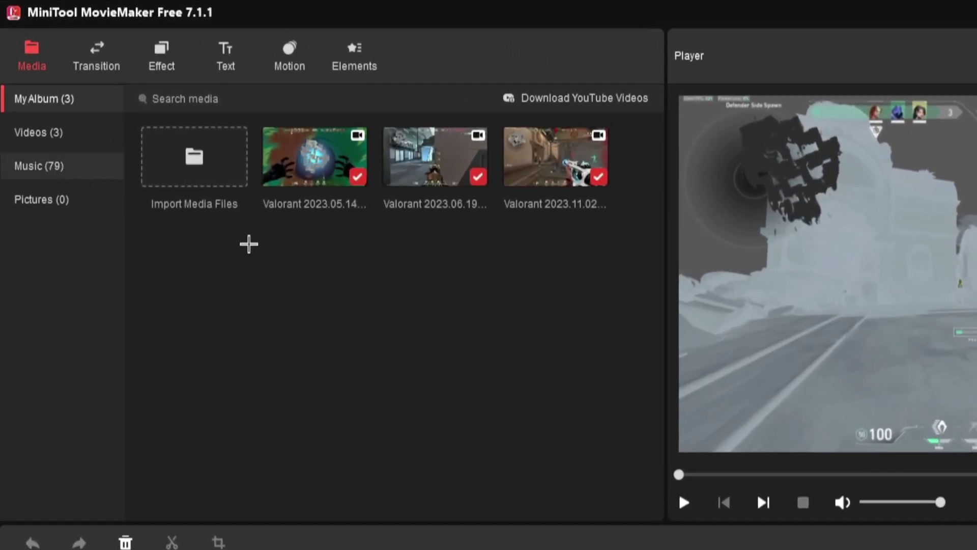
pyautogui.click(39, 166)
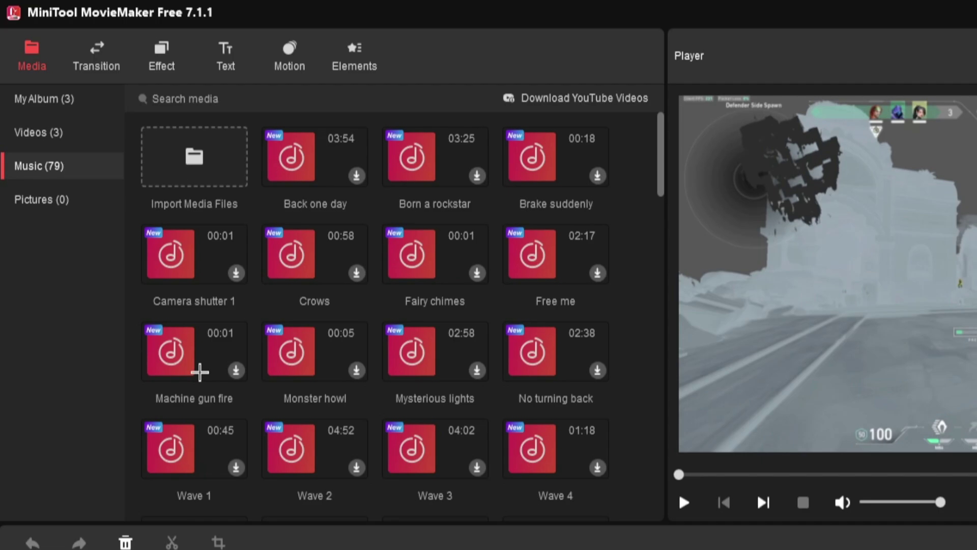
pyautogui.scroll(-1, 429, 421)
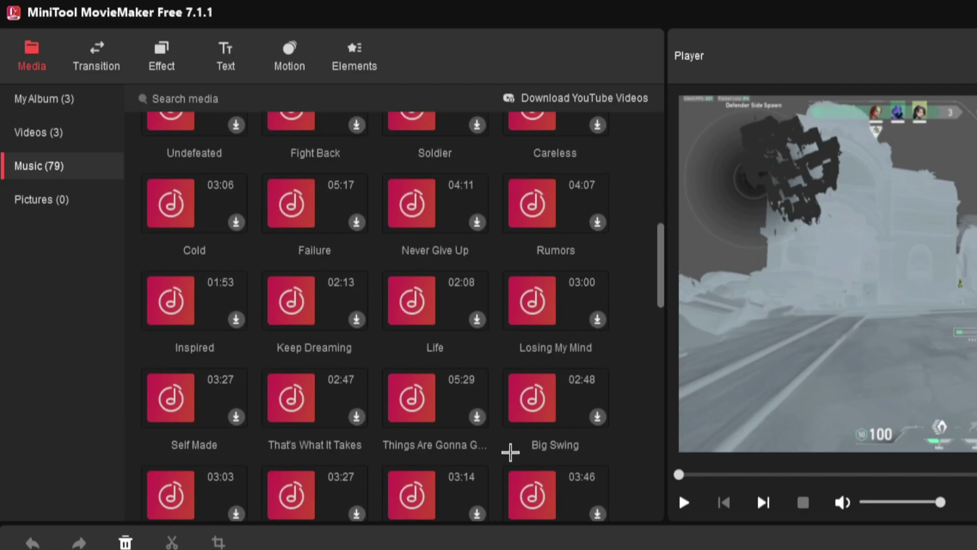
pyautogui.scroll(11, 509, 452)
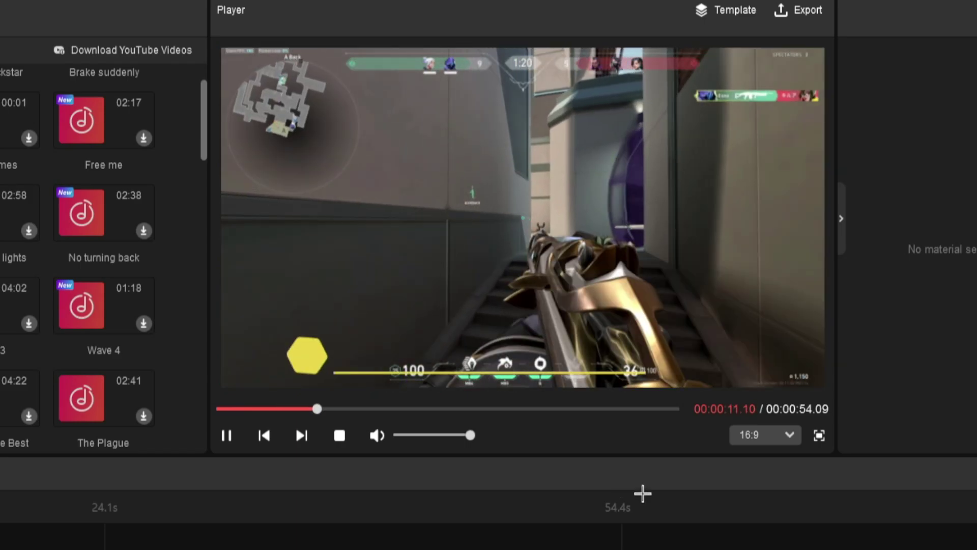
# Step: Pause the playback, open the export settings and set the frame rate to 60 fps
pyautogui.press('space')
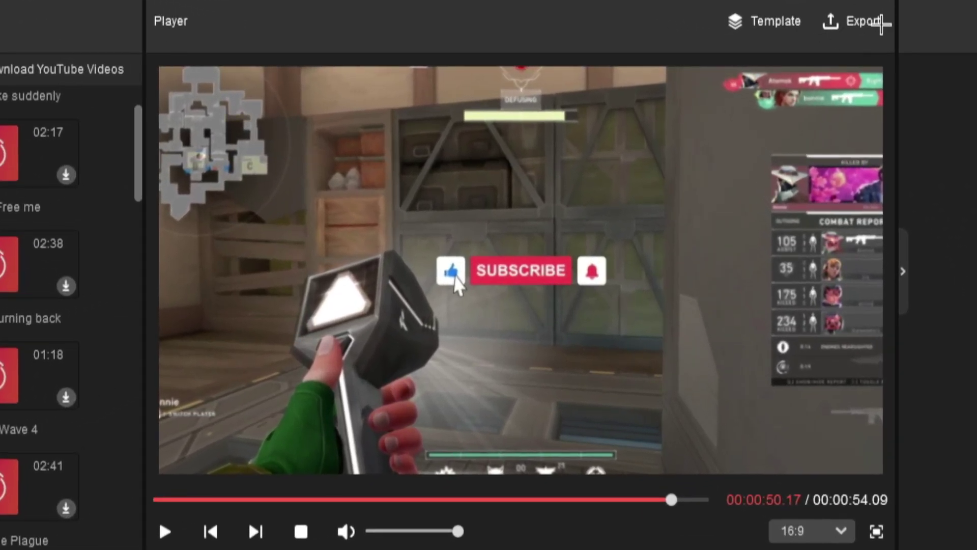
pyautogui.click(800, 34)
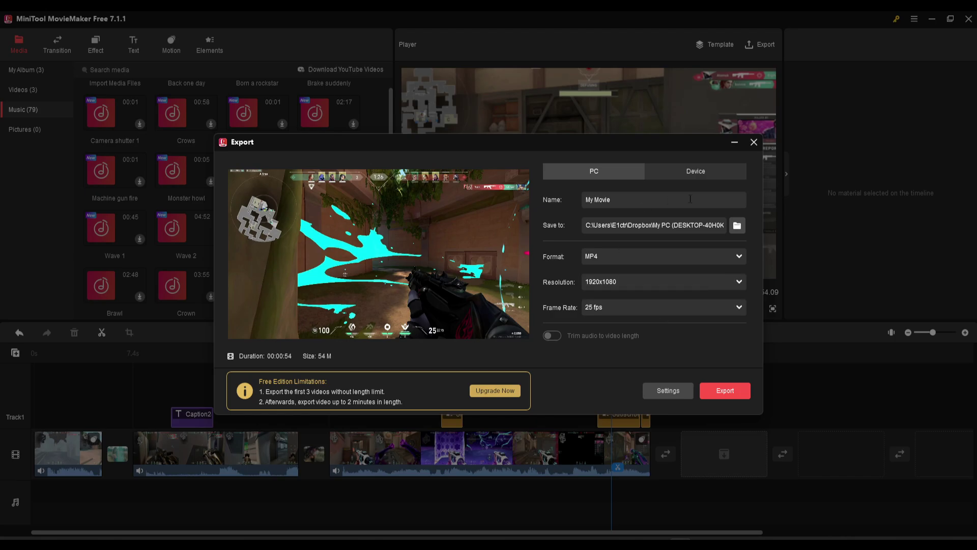
pyautogui.click(667, 307)
pyautogui.click(621, 359)
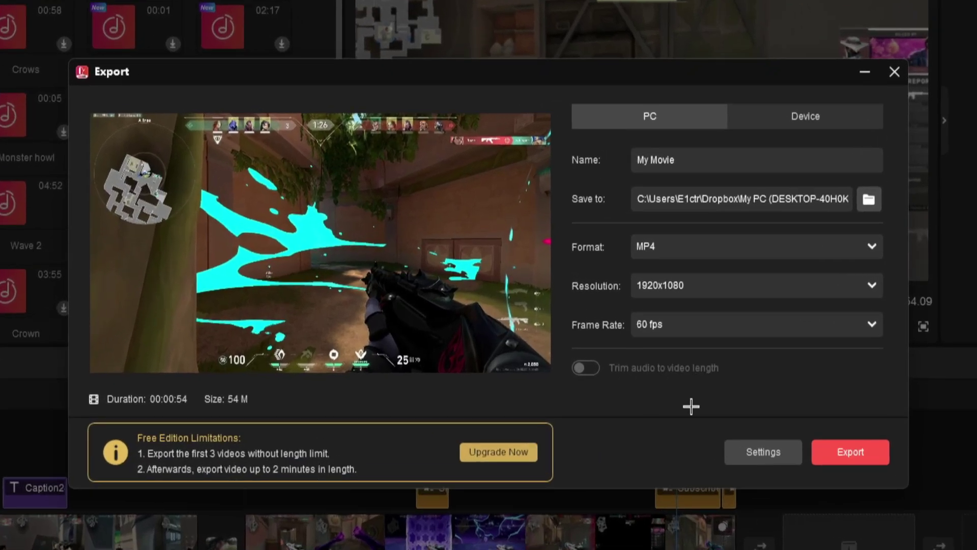
# Step: Choose the Downloads folder as the export location and keep MP4 as the format
pyautogui.click(868, 198)
pyautogui.click(134, 188)
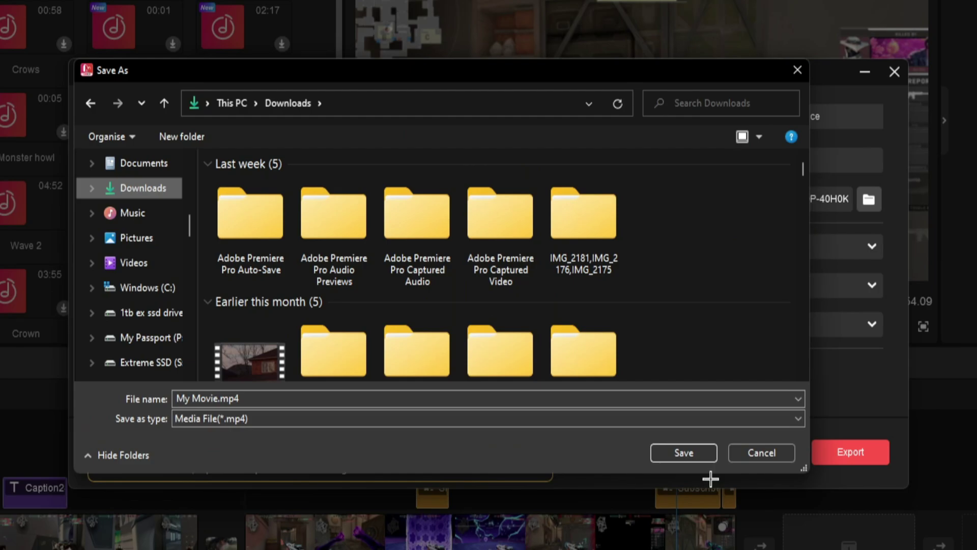
pyautogui.click(687, 452)
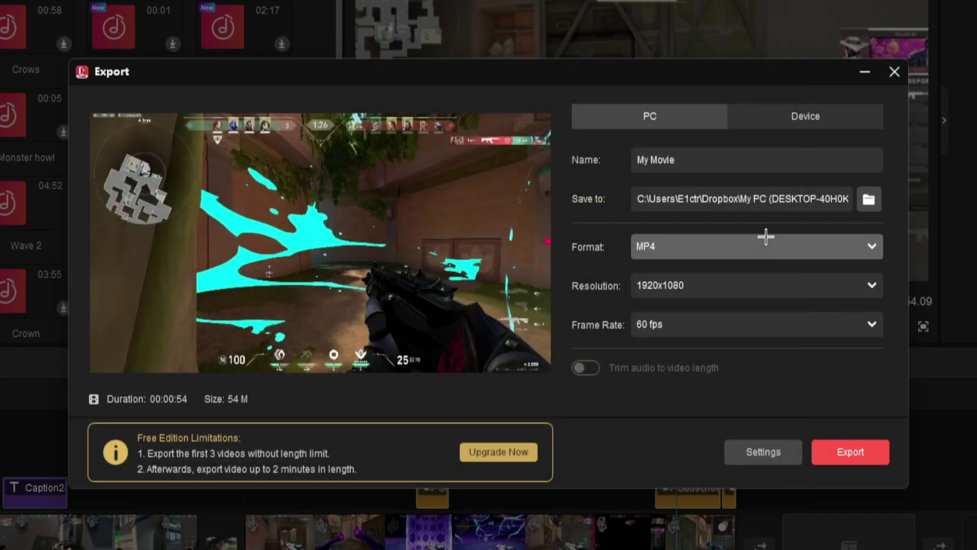
pyautogui.click(669, 246)
pyautogui.click(733, 244)
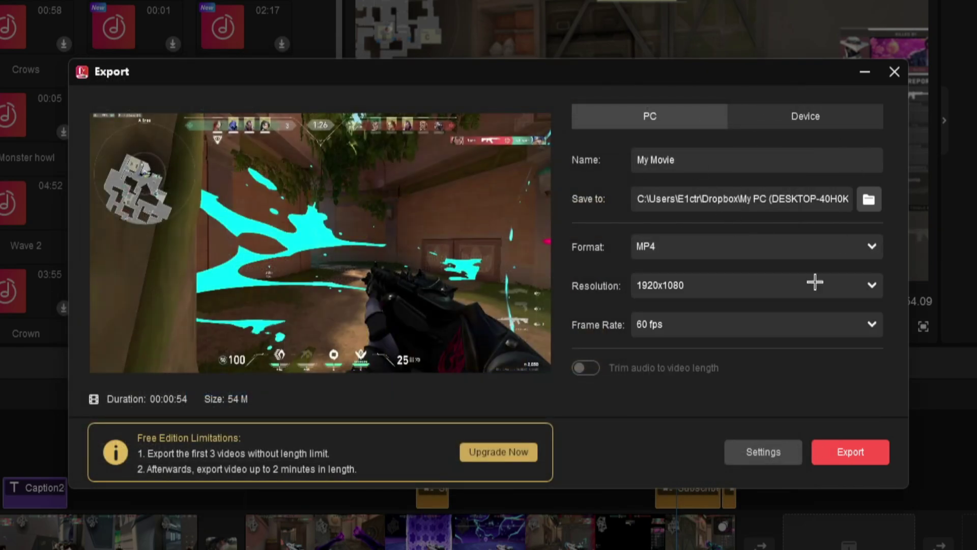
# Step: Examine the export formats offered for devices, then return to the PC export settings
pyautogui.click(823, 117)
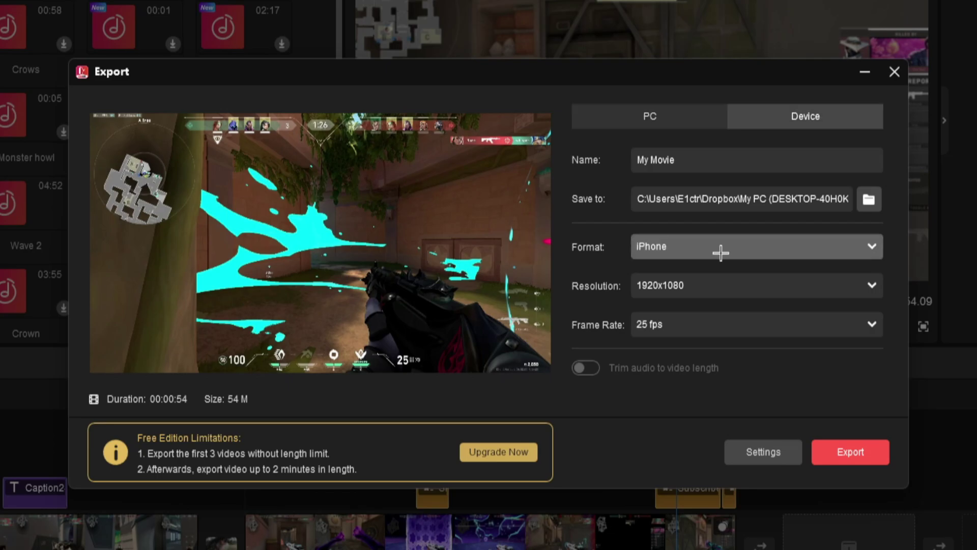
pyautogui.click(721, 251)
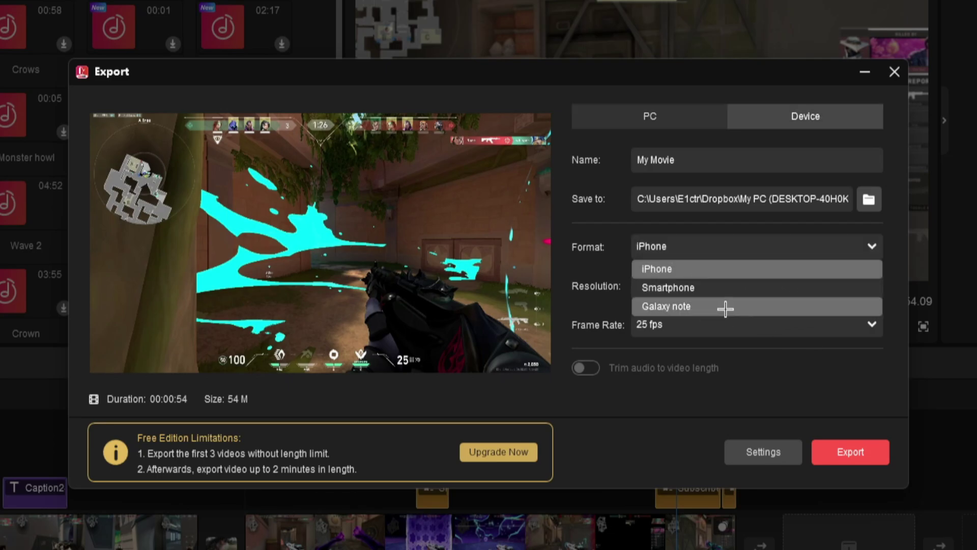
pyautogui.click(681, 116)
pyautogui.click(682, 115)
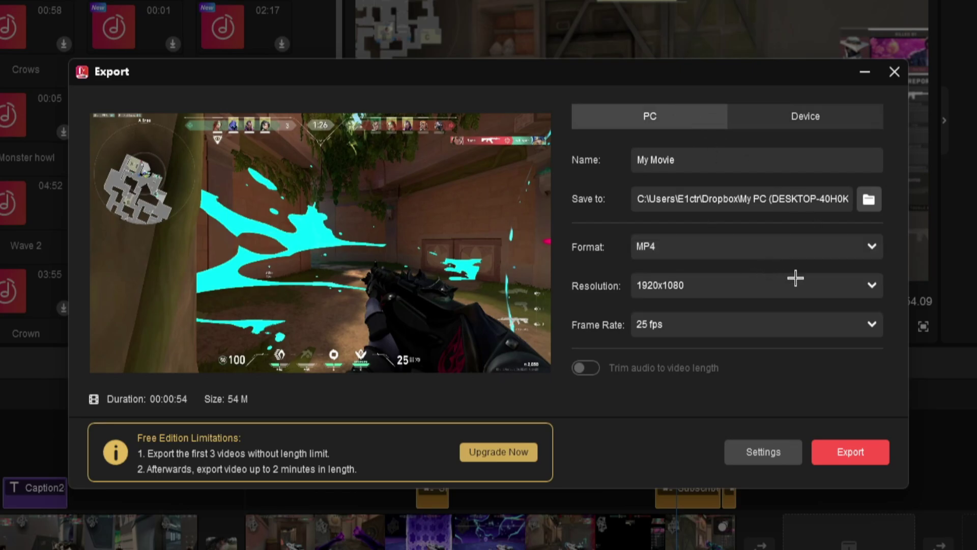
# Step: Export the movie under the name "Minitool Gameplay Video" and close the finished video's player window
pyautogui.tripleClick(705, 165)
pyautogui.press('BackSpace')
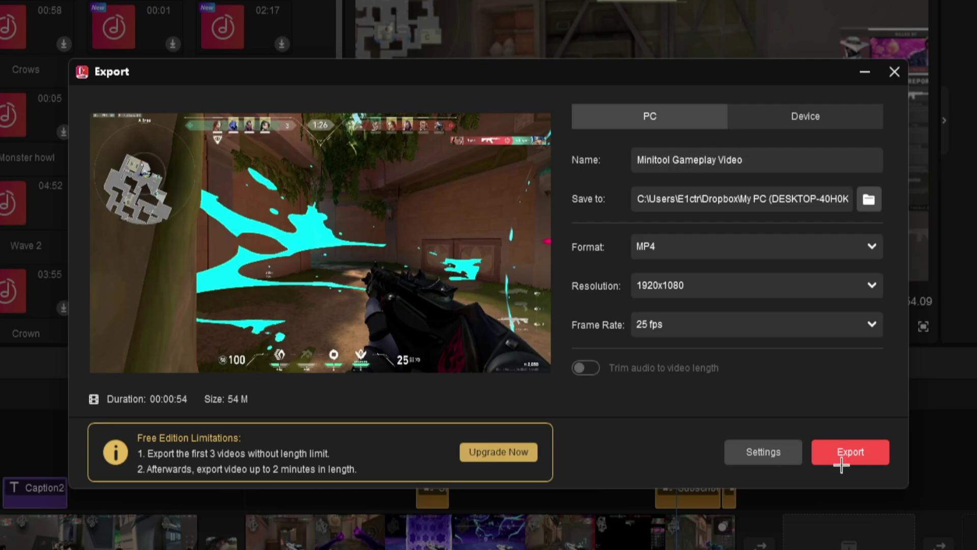
pyautogui.click(863, 444)
pyautogui.click(855, 452)
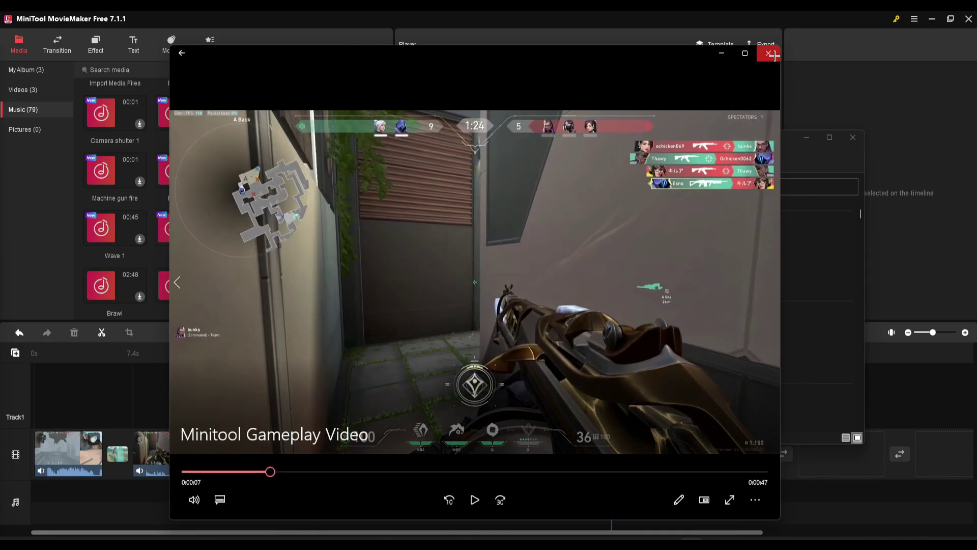
pyautogui.click(767, 53)
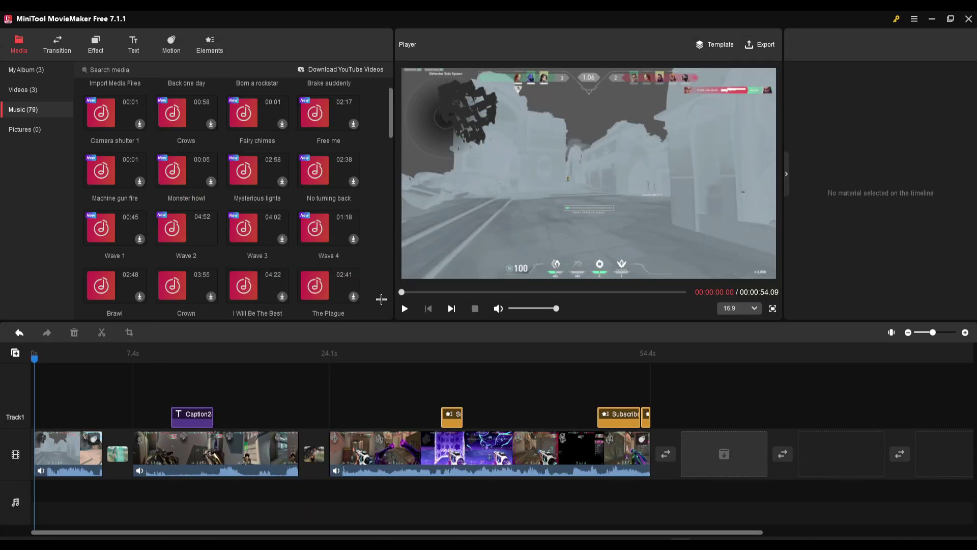